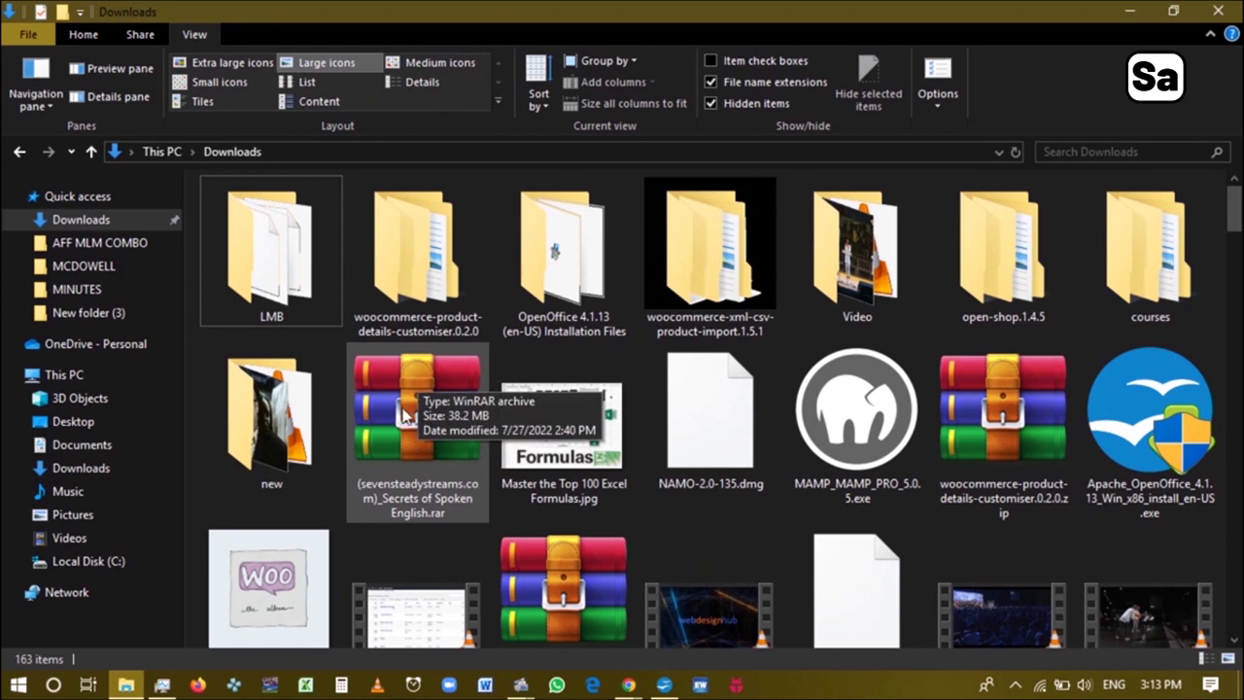
# Step: Extract the Secrets of Spoken English .rar archive into Downloads using 7-Zip
pyautogui.rightClick(404, 412)
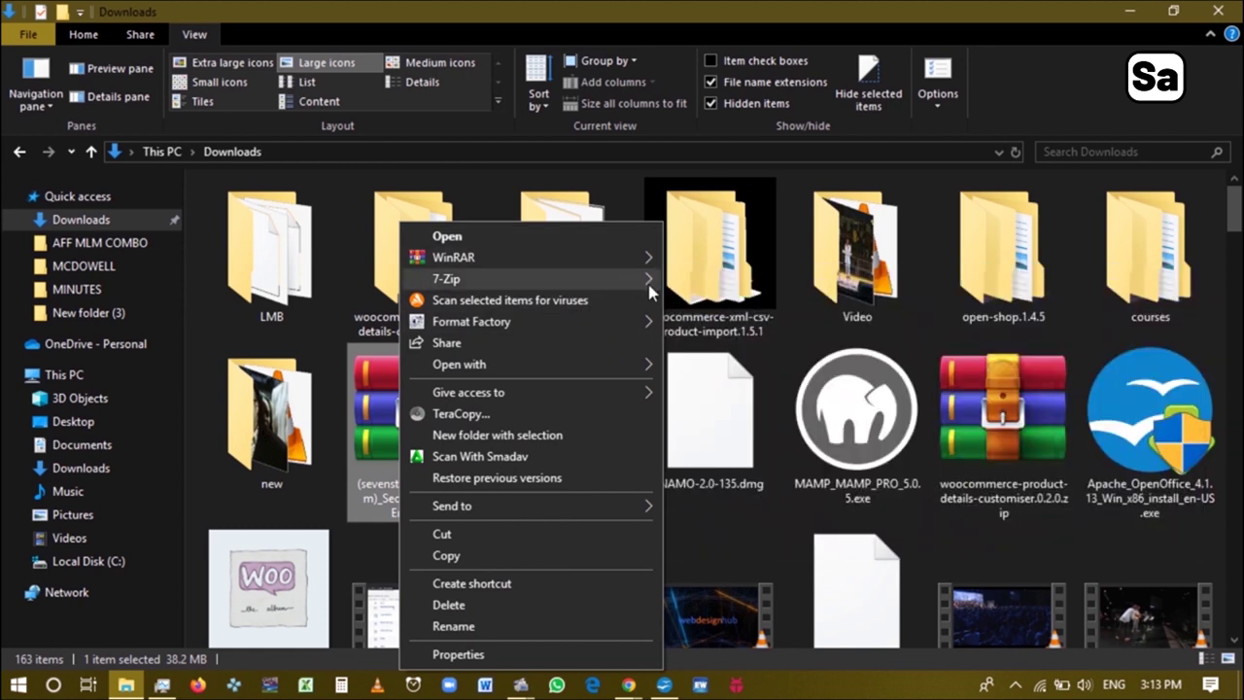
pyautogui.moveTo(505, 279)
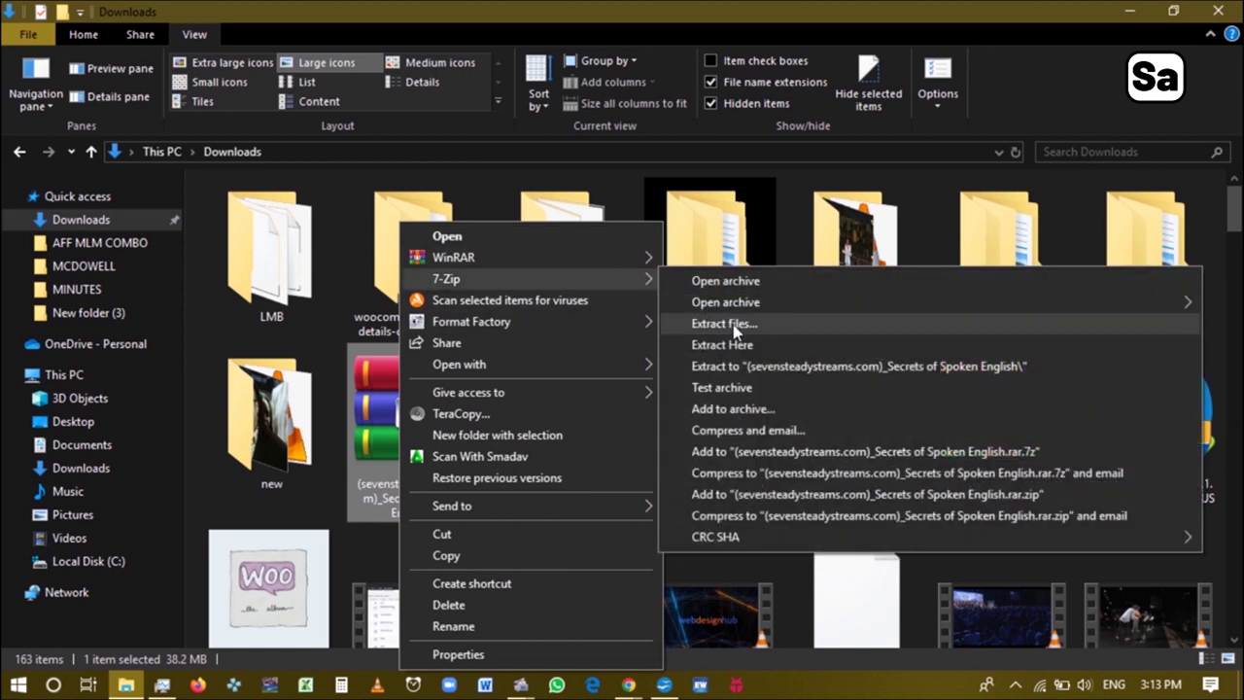
pyautogui.click(737, 329)
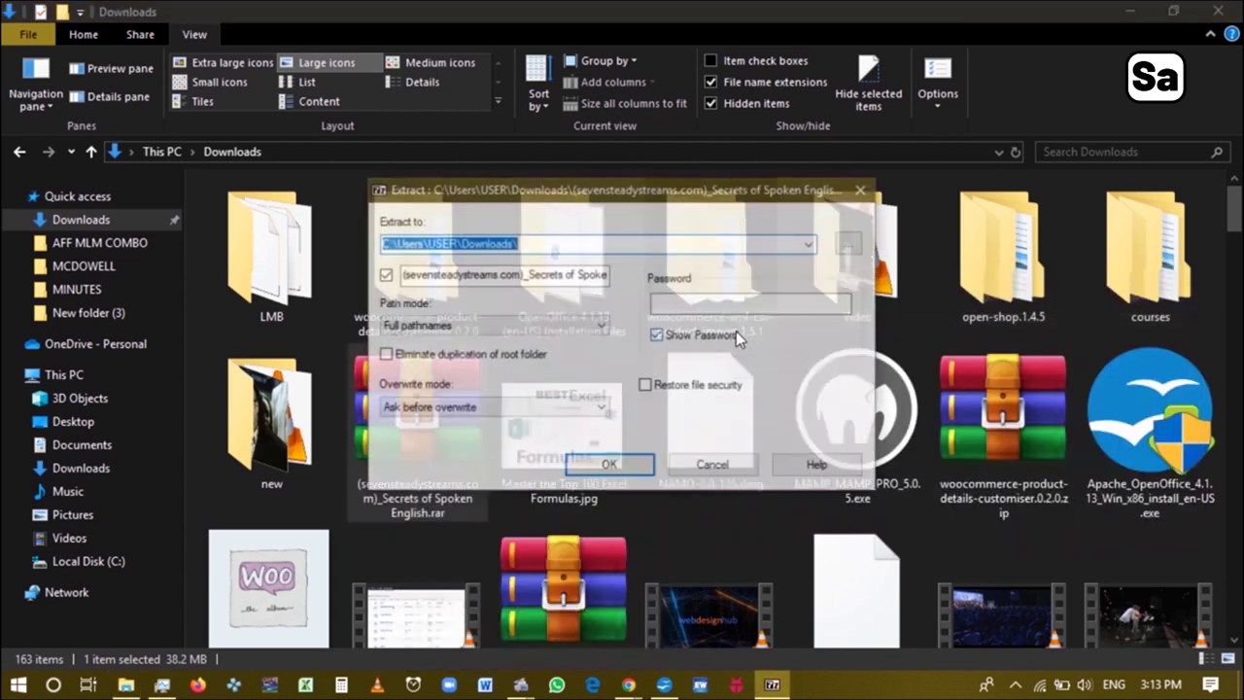
pyautogui.press('Return')
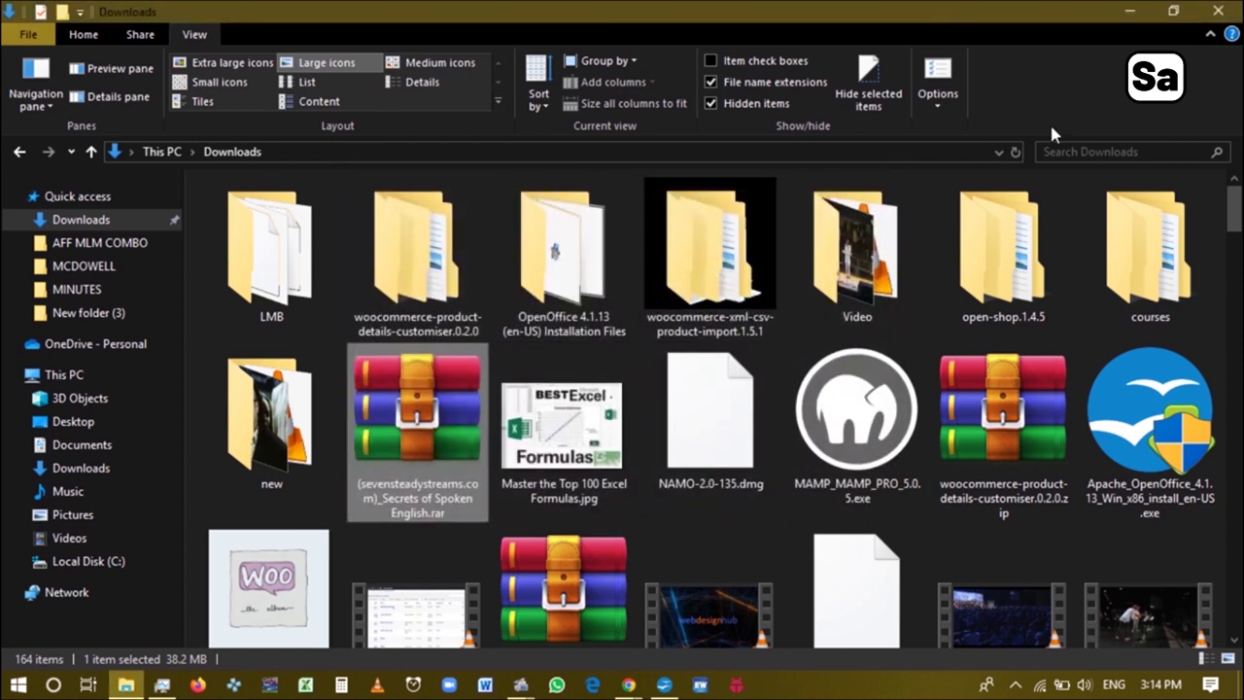
# Step: Refresh Downloads and browse the extracted course folder, checking its Crack subfolder
pyautogui.click(1014, 151)
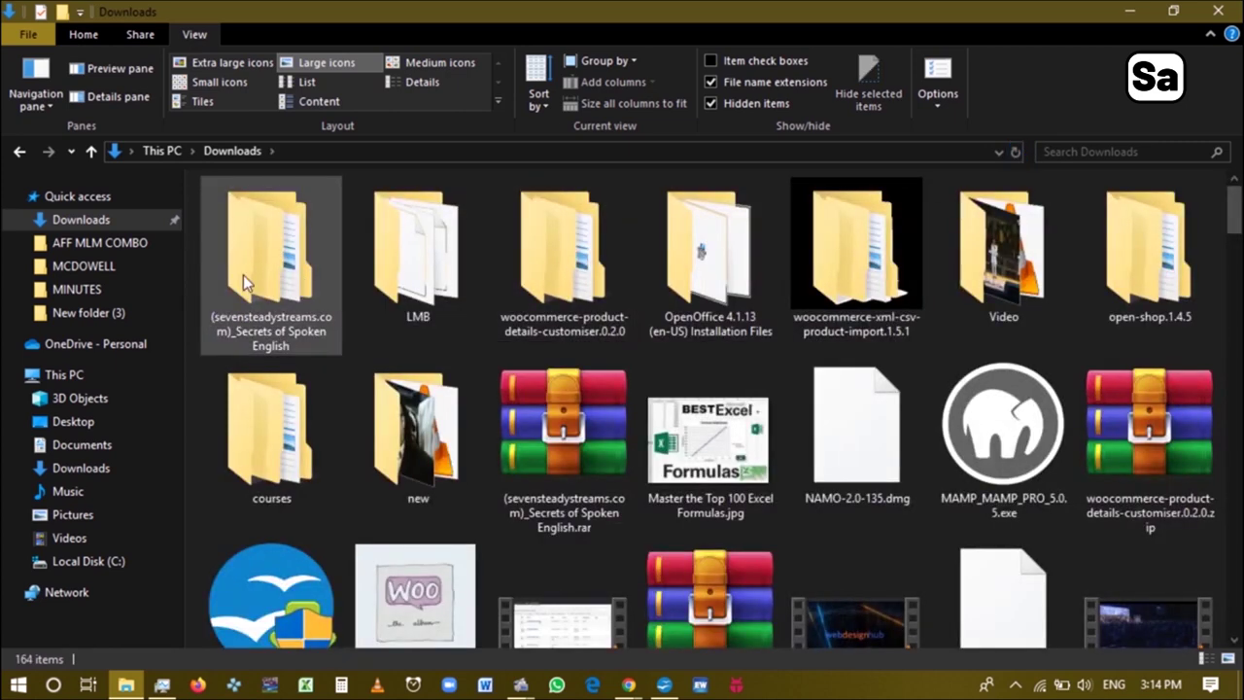
pyautogui.click(253, 246)
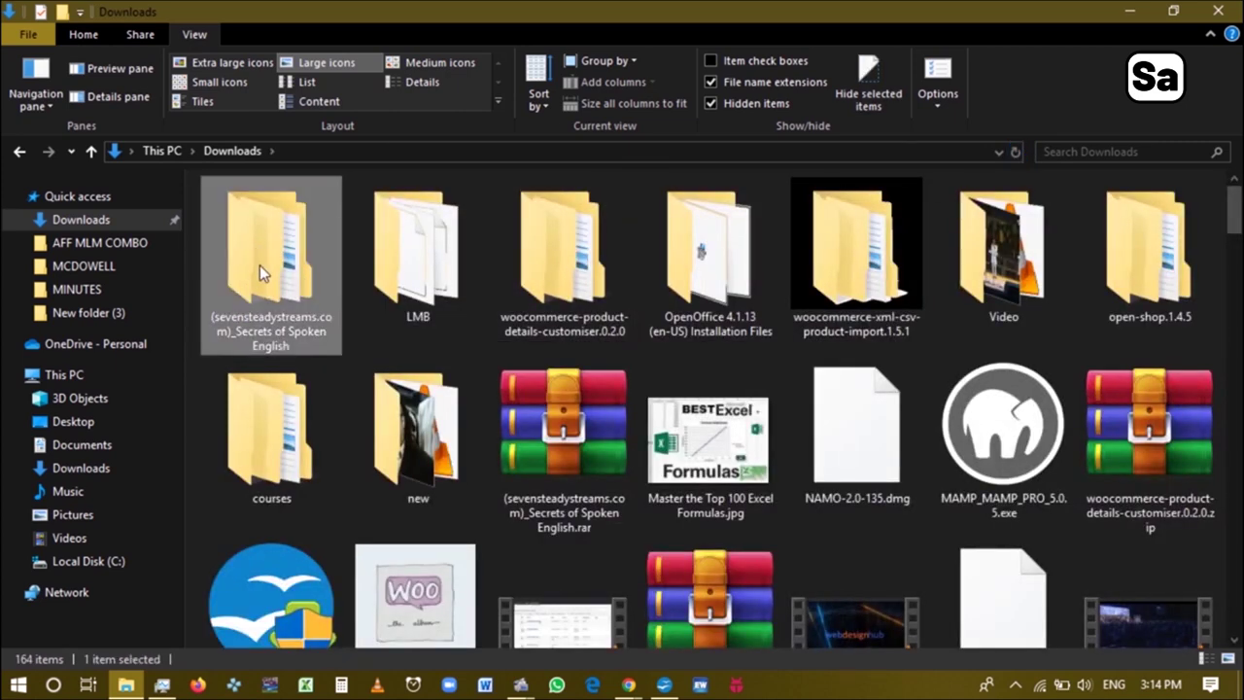
pyautogui.doubleClick(259, 266)
pyautogui.doubleClick(431, 208)
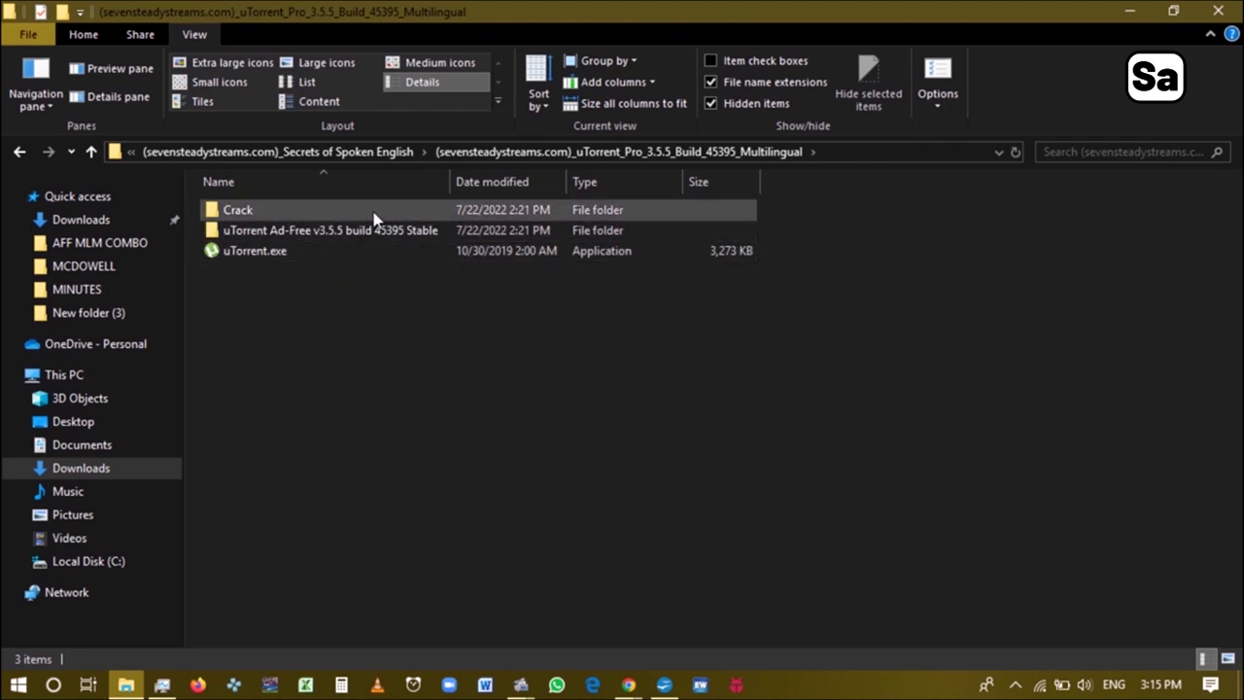
pyautogui.doubleClick(373, 215)
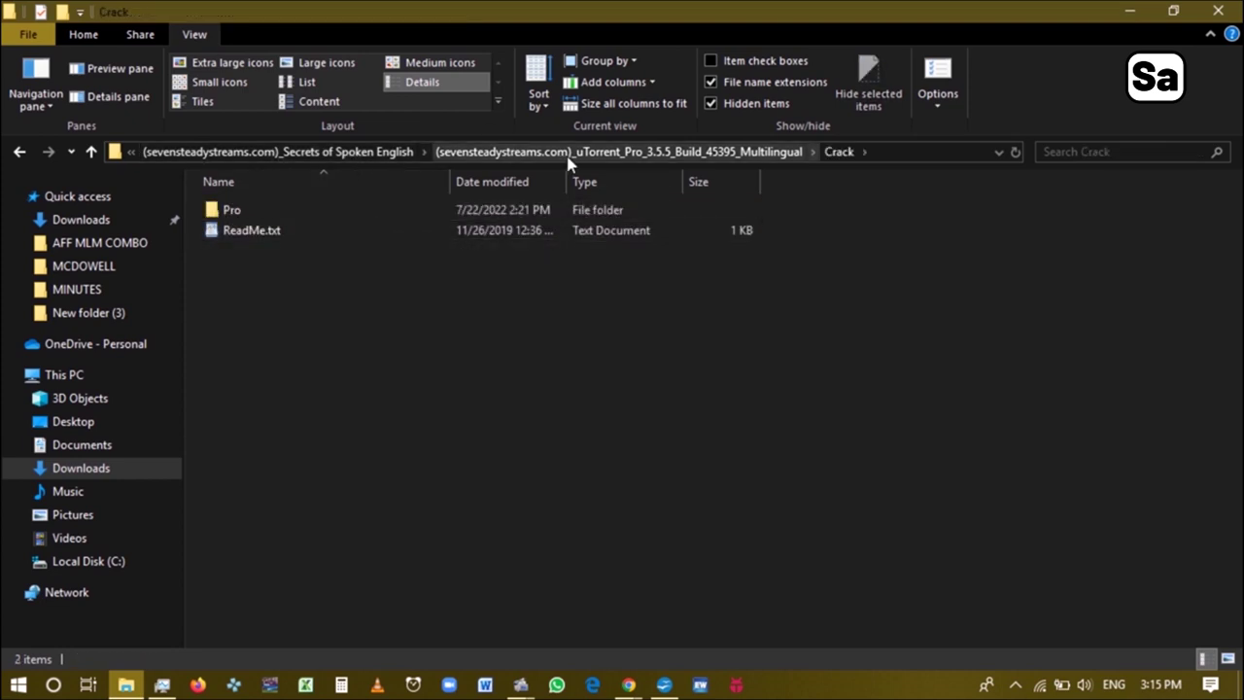
pyautogui.click(379, 154)
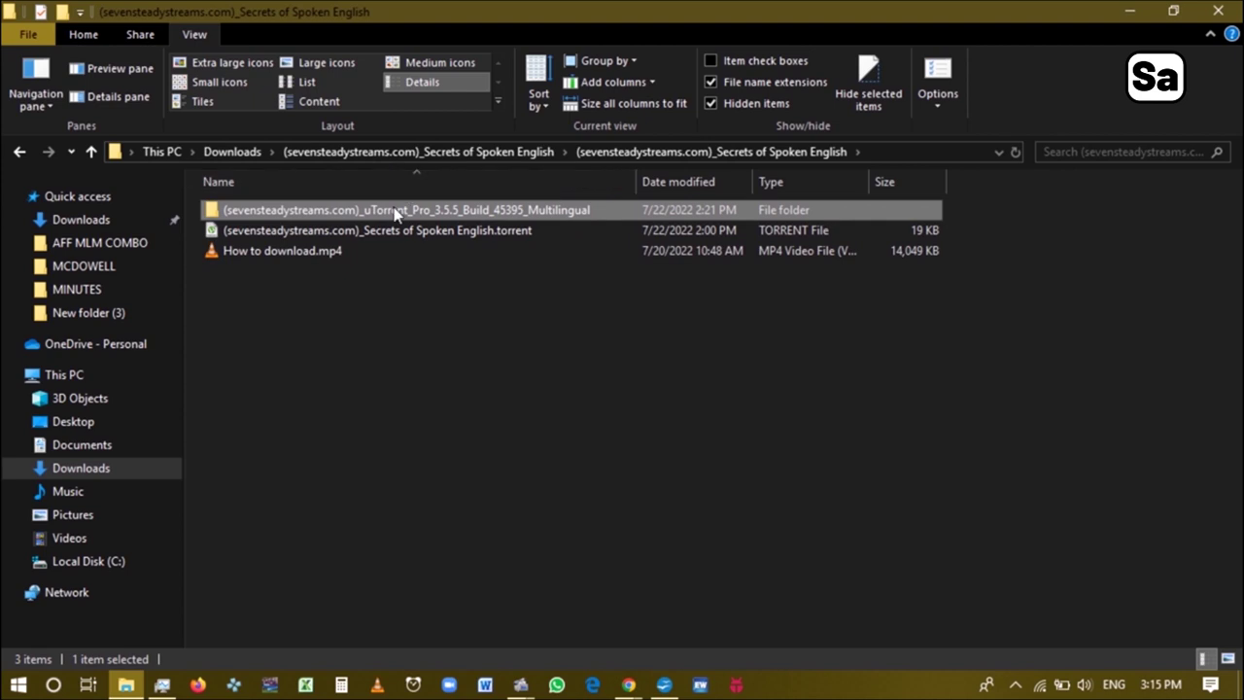
# Step: Run uTorrent.exe from the uTorrent Pro folder after glancing at the network panel
pyautogui.click(395, 212)
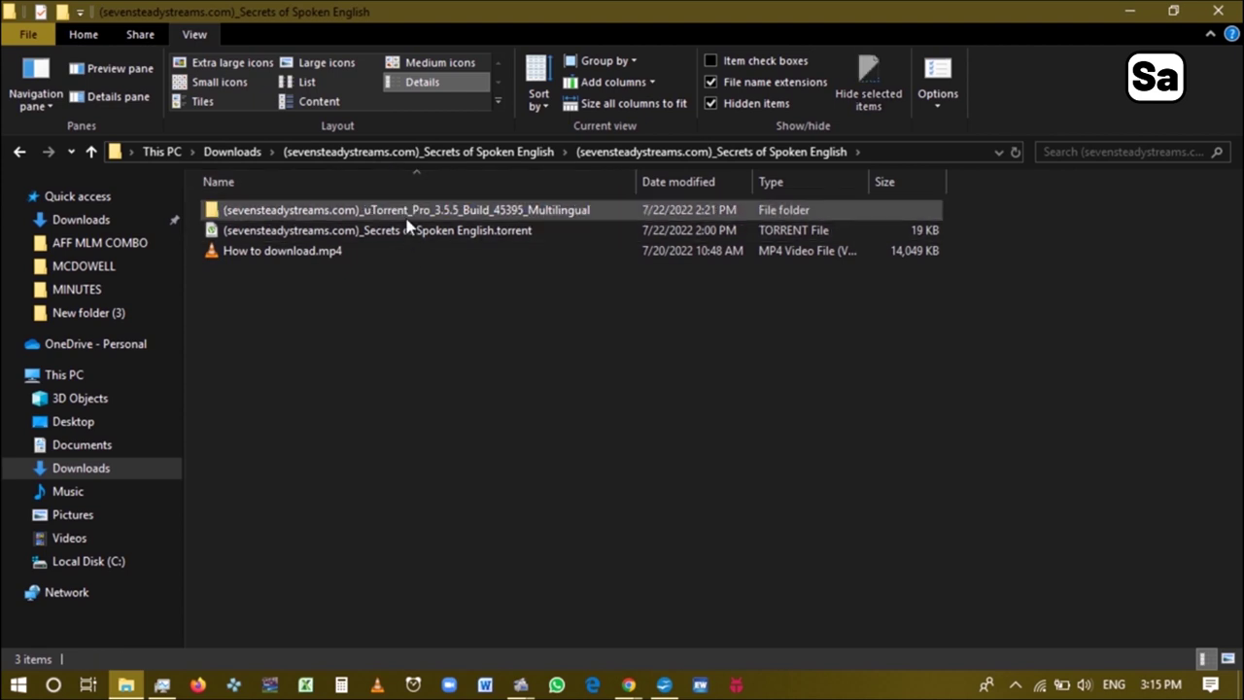
pyautogui.doubleClick(409, 222)
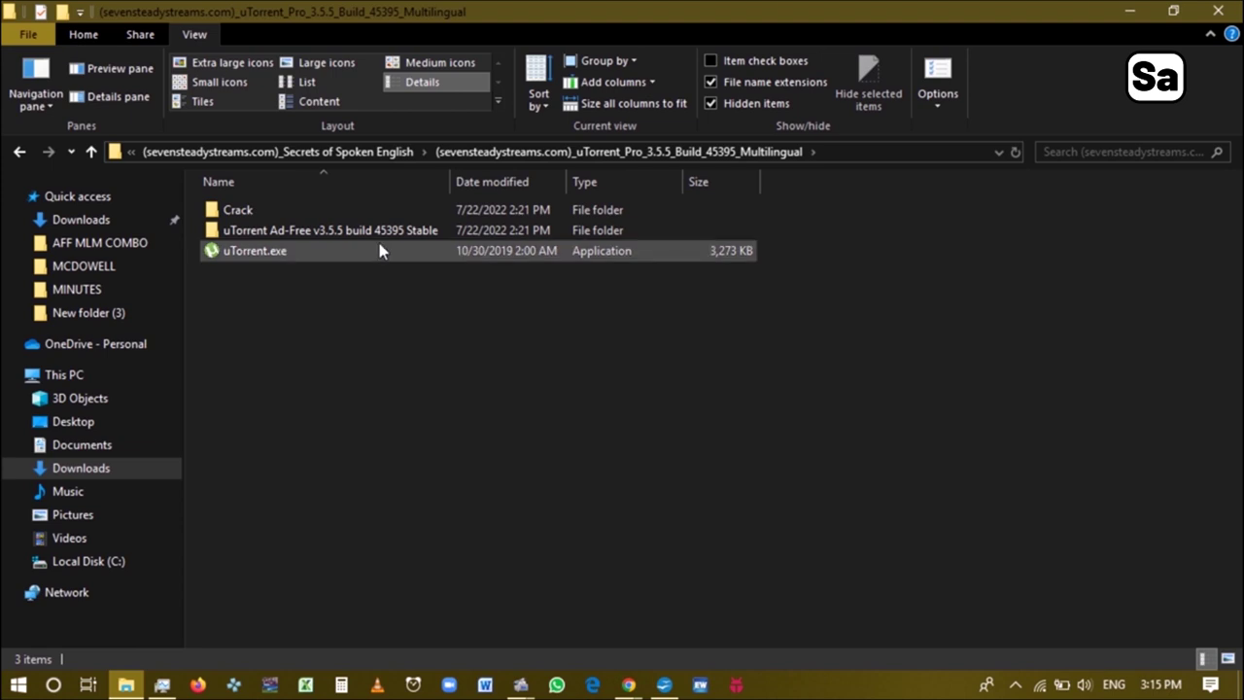
pyautogui.click(1041, 682)
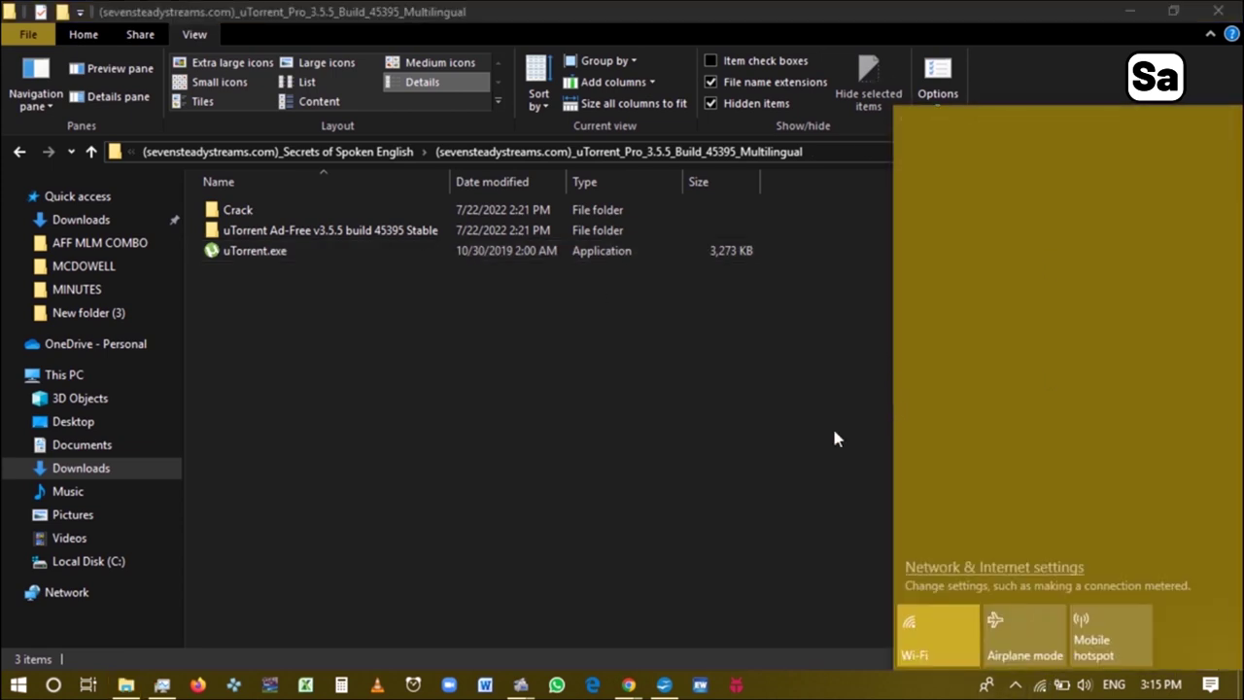
pyautogui.click(803, 434)
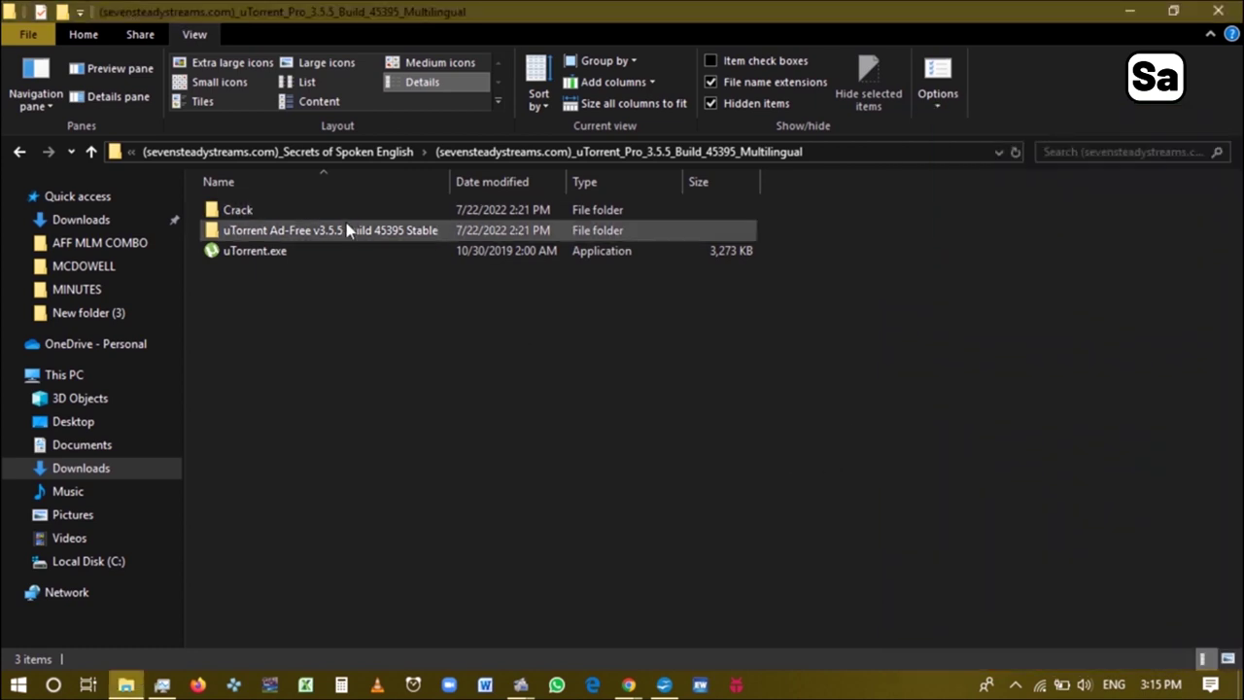
pyautogui.doubleClick(380, 256)
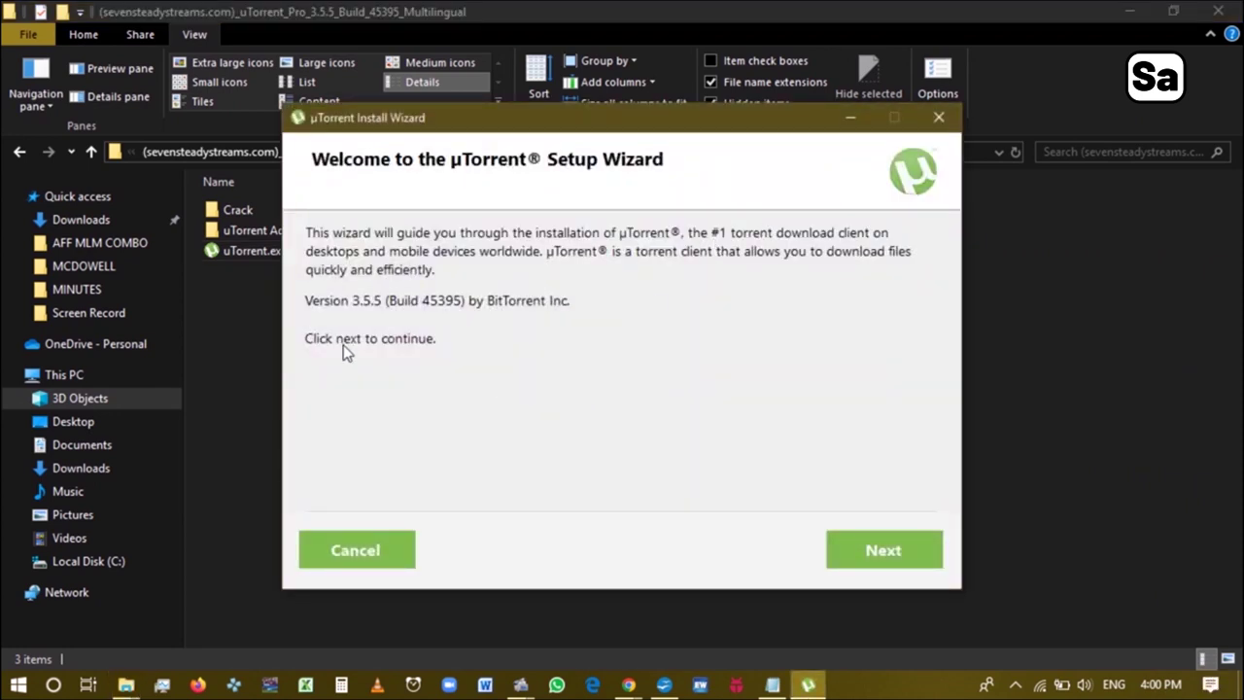
# Step: Install µTorrent 3.5.5 through the Setup Wizard, accepting the license and default options
pyautogui.click(880, 559)
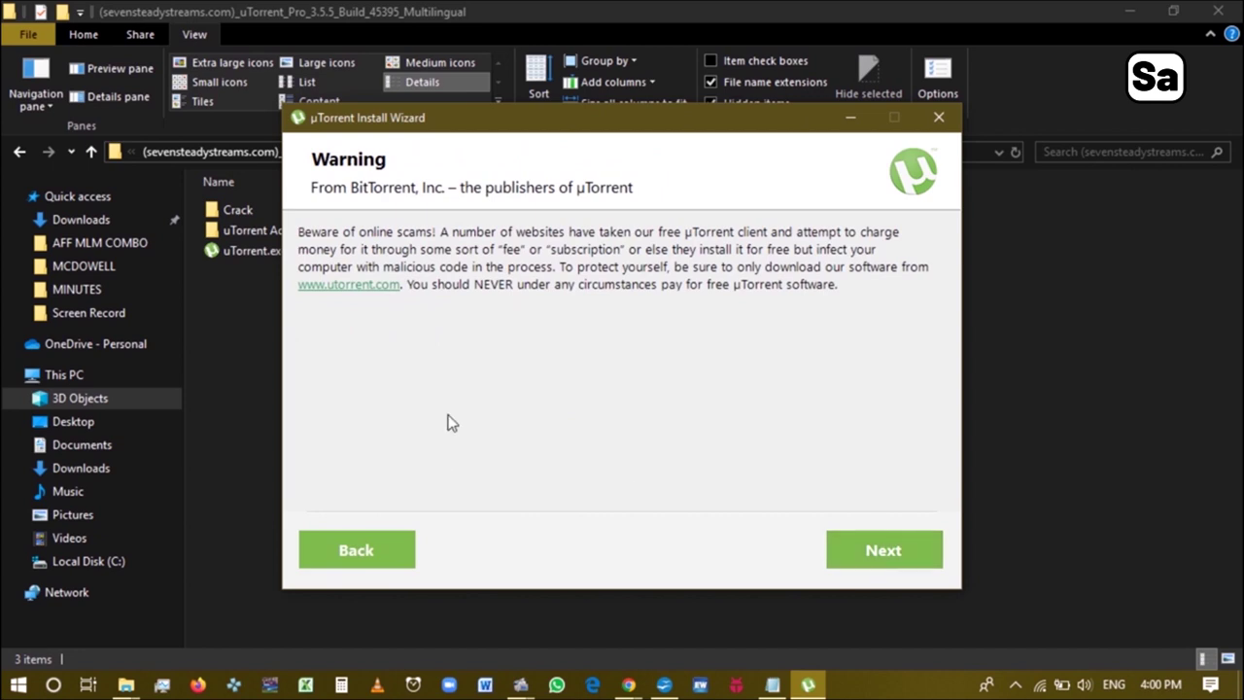
pyautogui.click(880, 554)
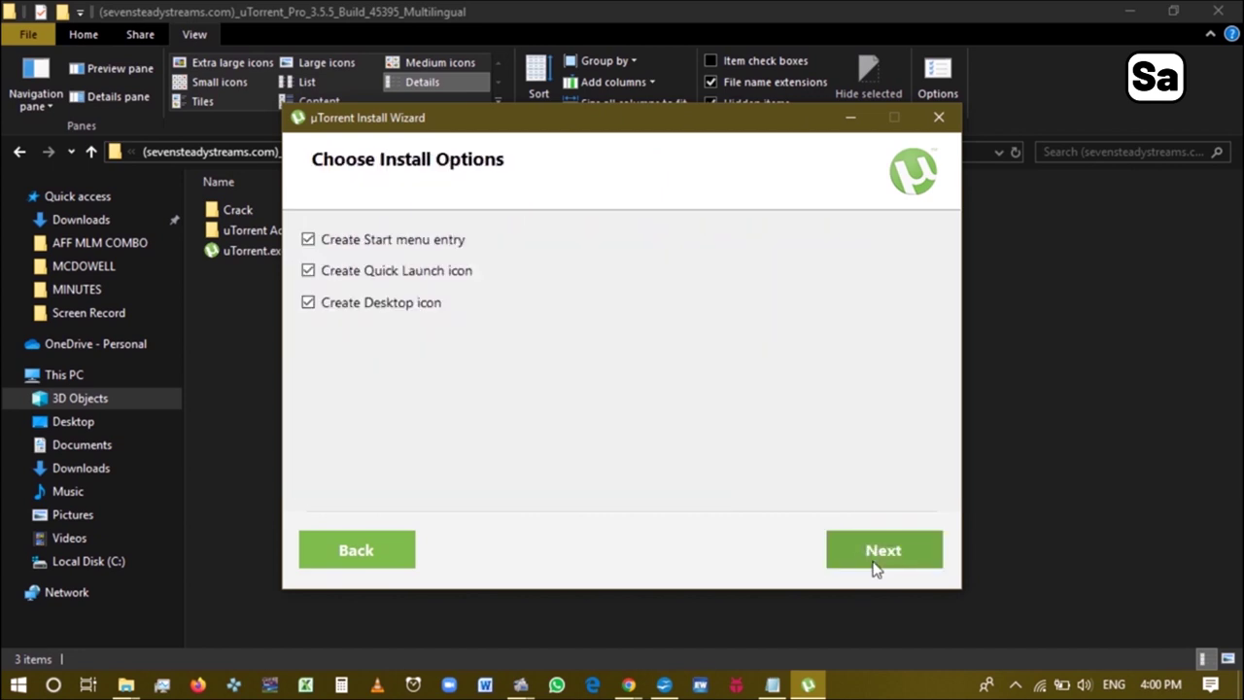
pyautogui.click(877, 558)
pyautogui.click(871, 562)
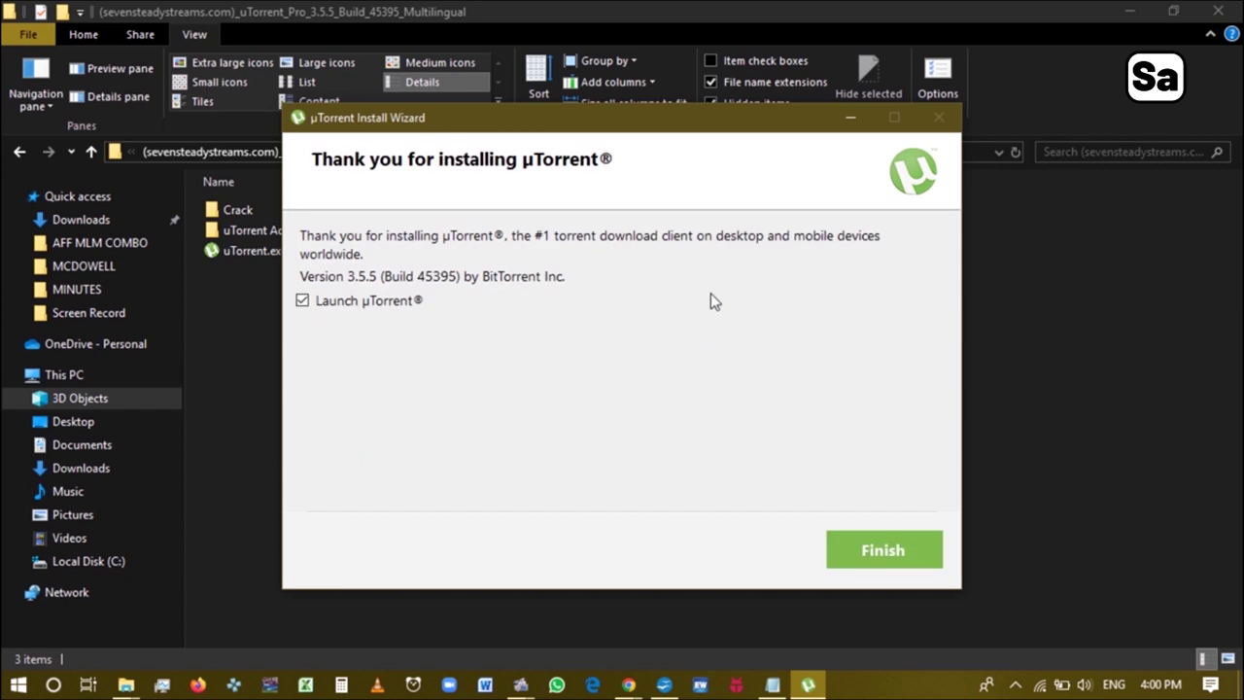
# Step: Disconnect from the Lmb 2 Wi-Fi network, then finish setup with µTorrent launched
pyautogui.click(1039, 684)
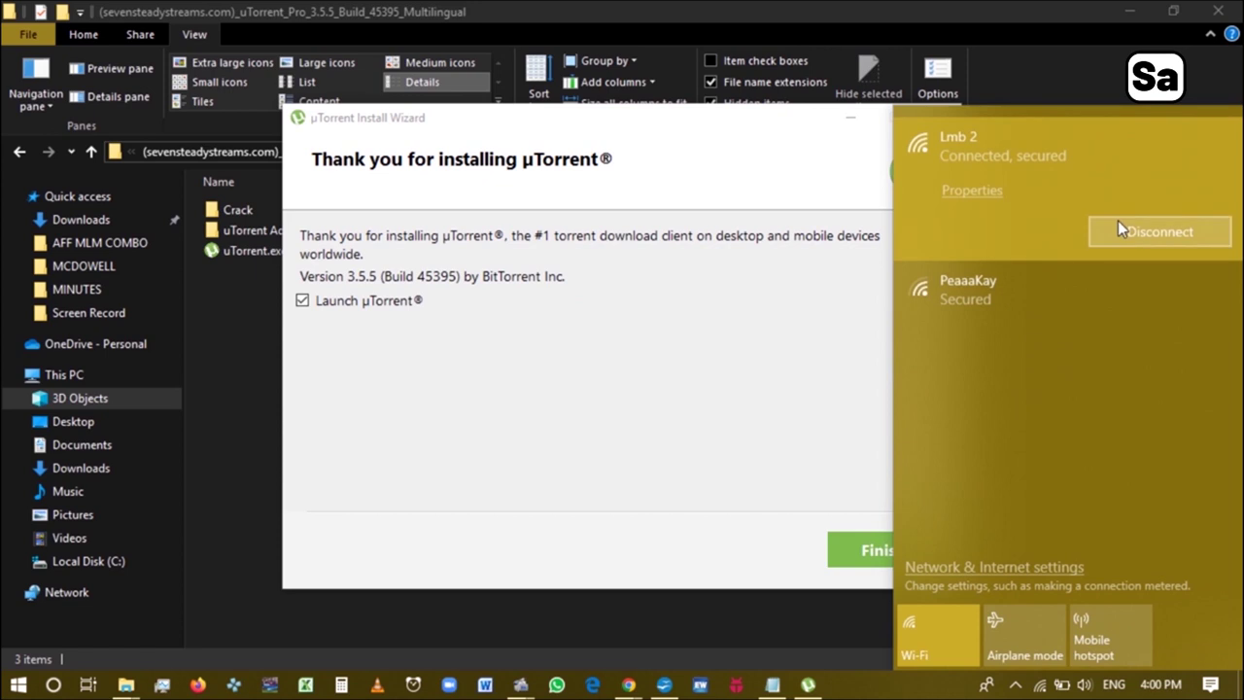
pyautogui.click(1118, 225)
pyautogui.click(848, 483)
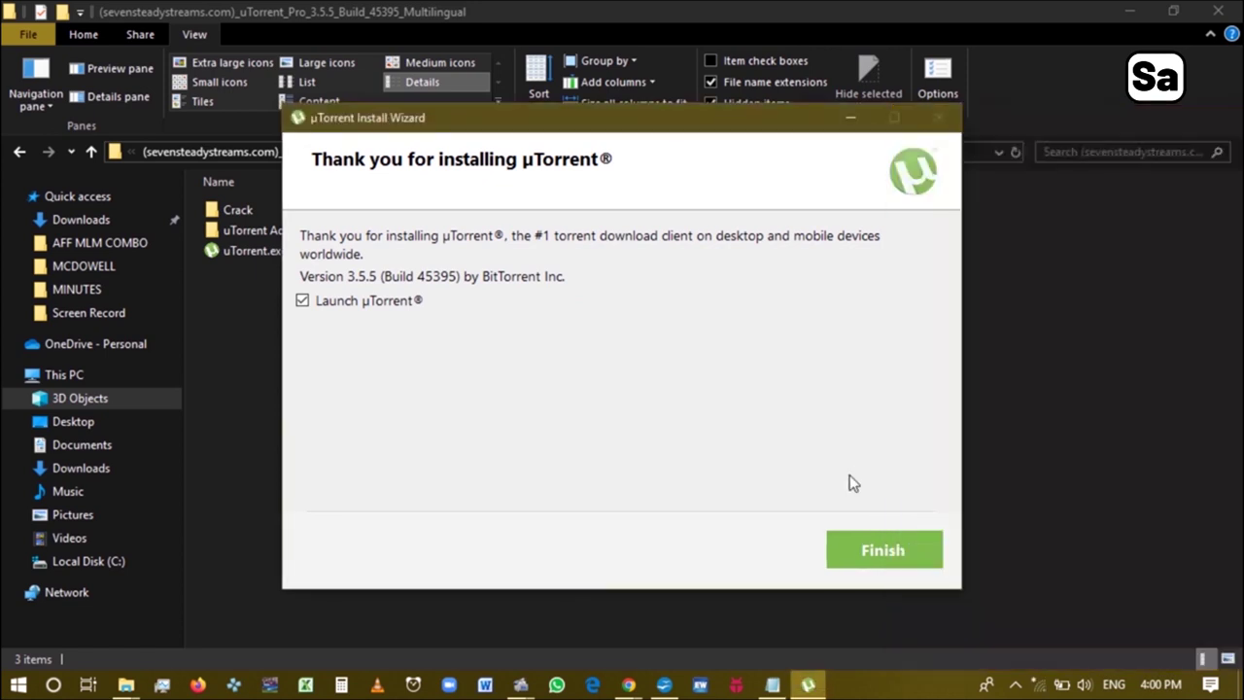
pyautogui.click(846, 554)
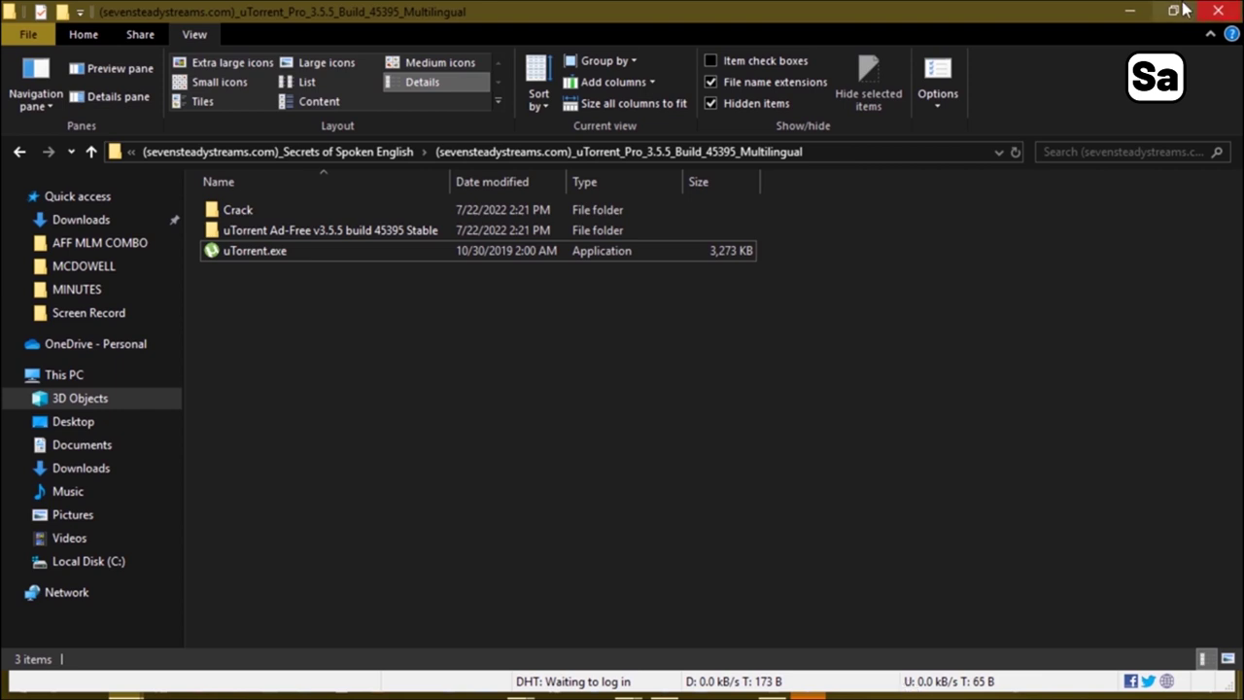
pyautogui.click(1129, 11)
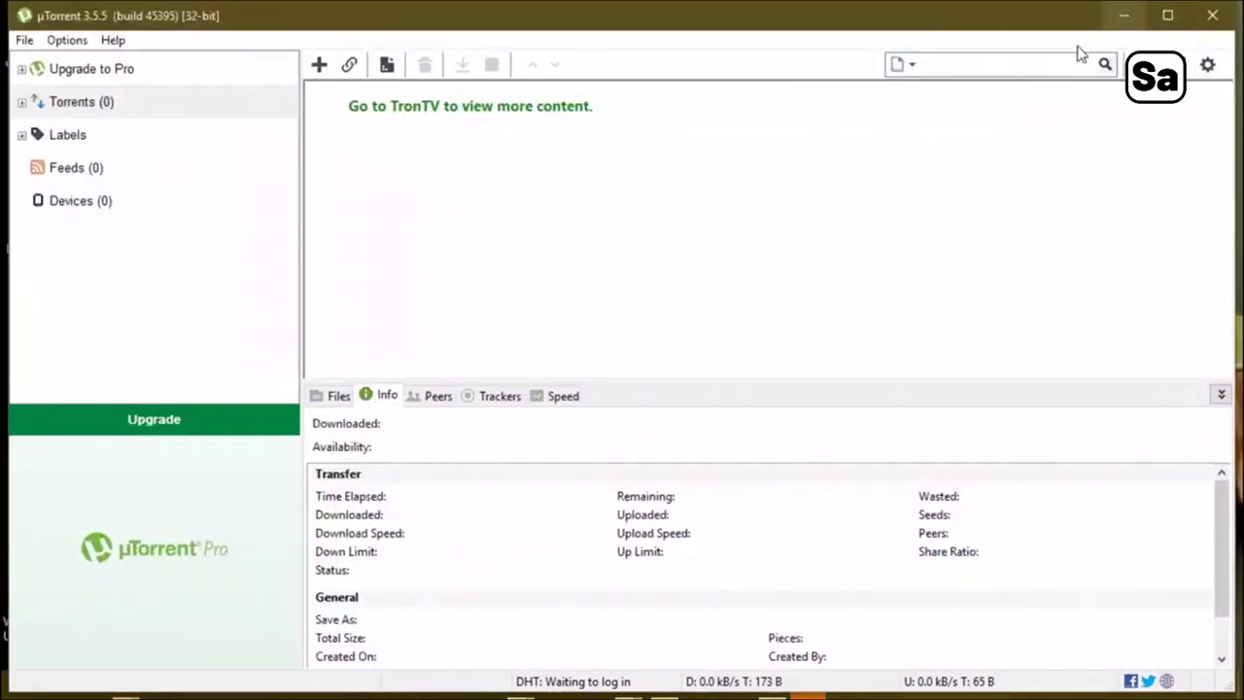
# Step: Confirm µTorrent's About box shows version 3.5.5 build 45395, then close µTorrent
pyautogui.click(115, 39)
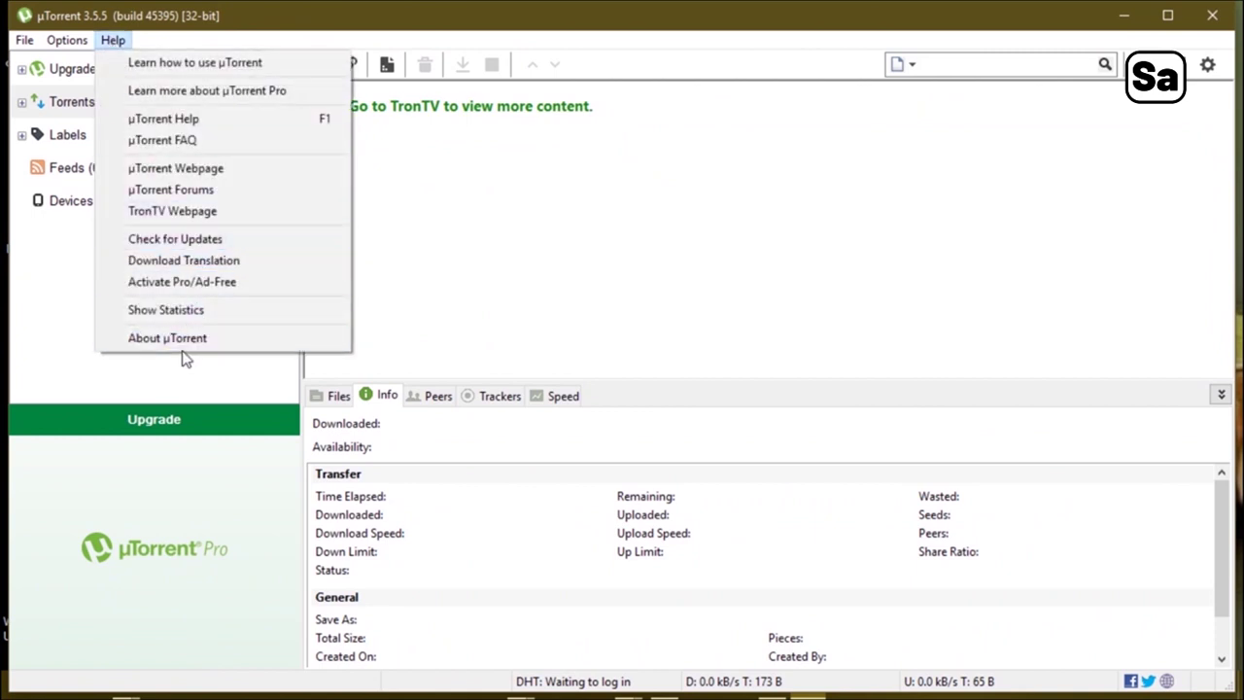
pyautogui.click(187, 340)
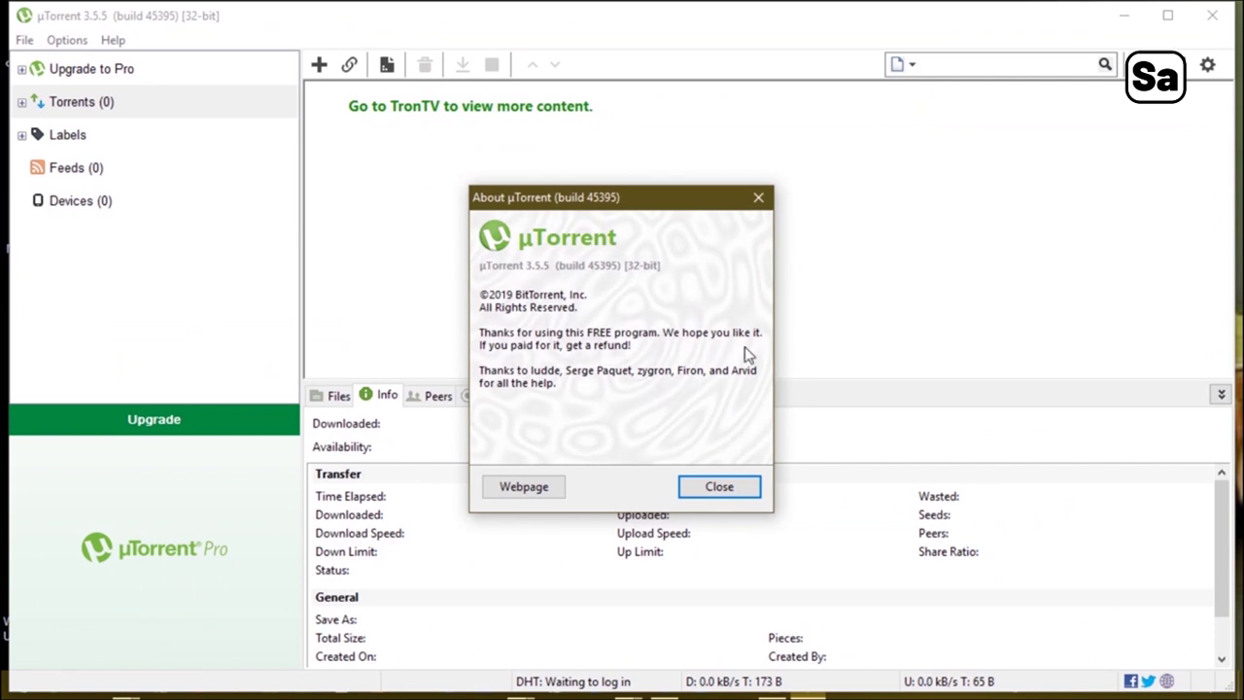
pyautogui.click(759, 199)
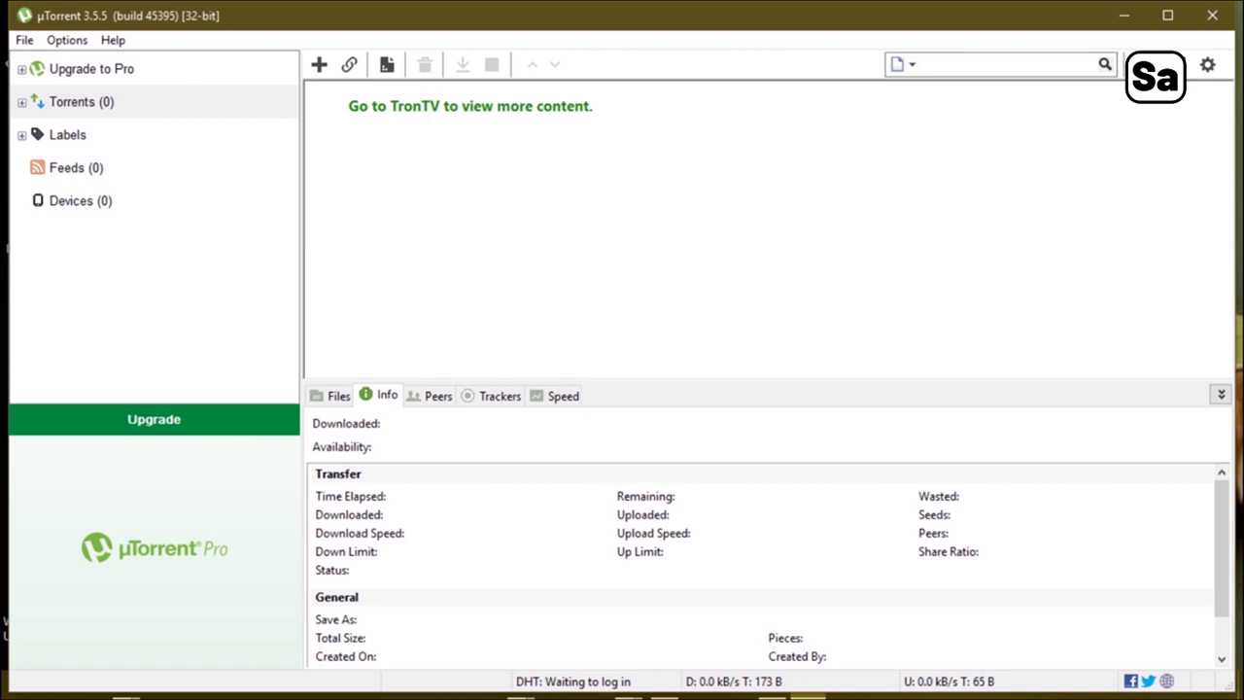
pyautogui.click(1212, 16)
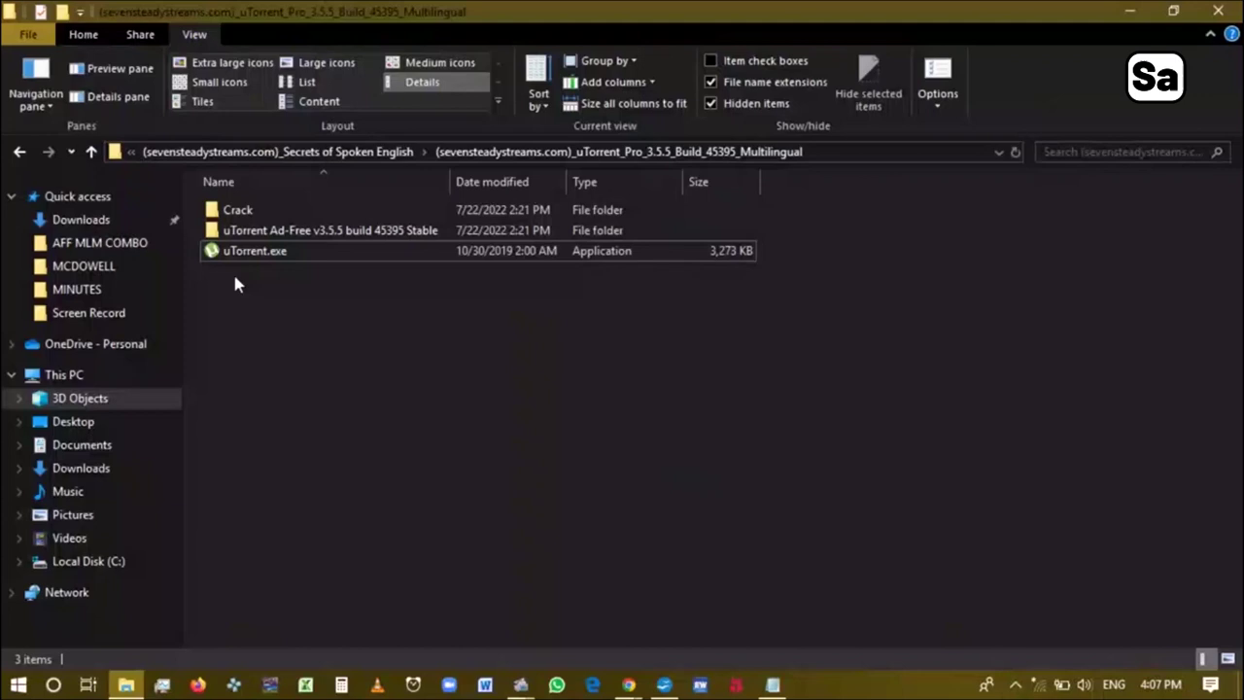
# Step: Open ReadMe.txt from the Crack folder in Notepad, maximised for reading
pyautogui.click(387, 212)
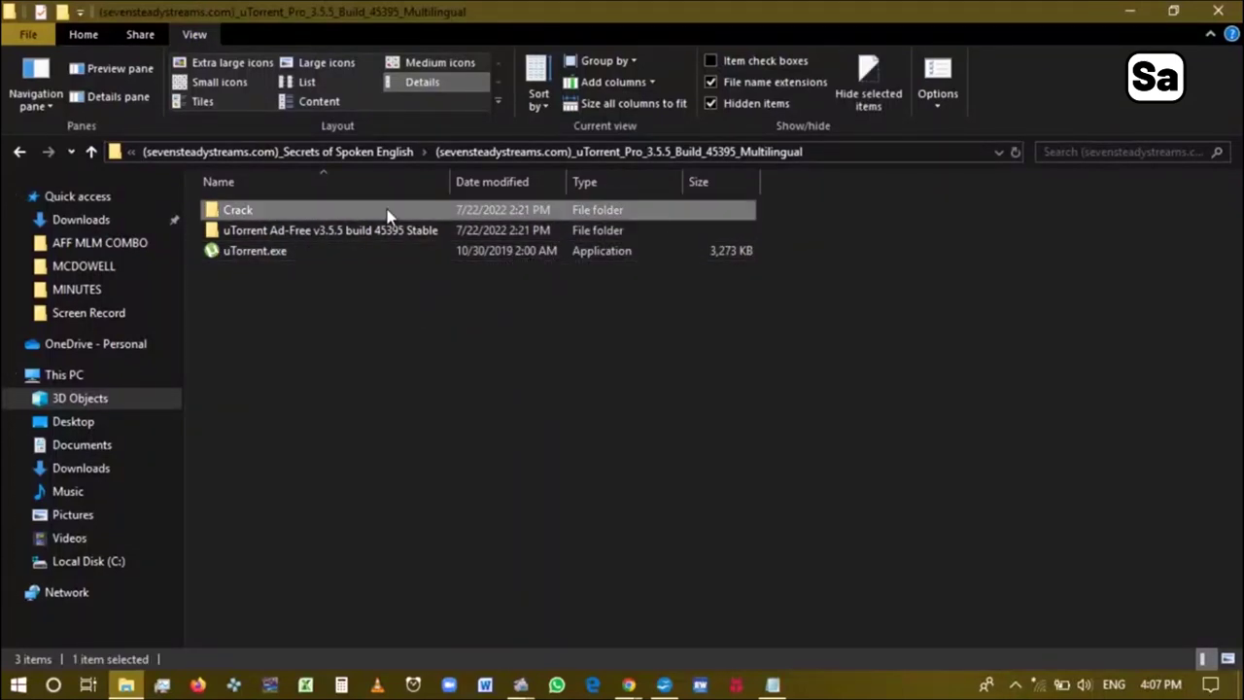
pyautogui.doubleClick(387, 214)
pyautogui.doubleClick(336, 239)
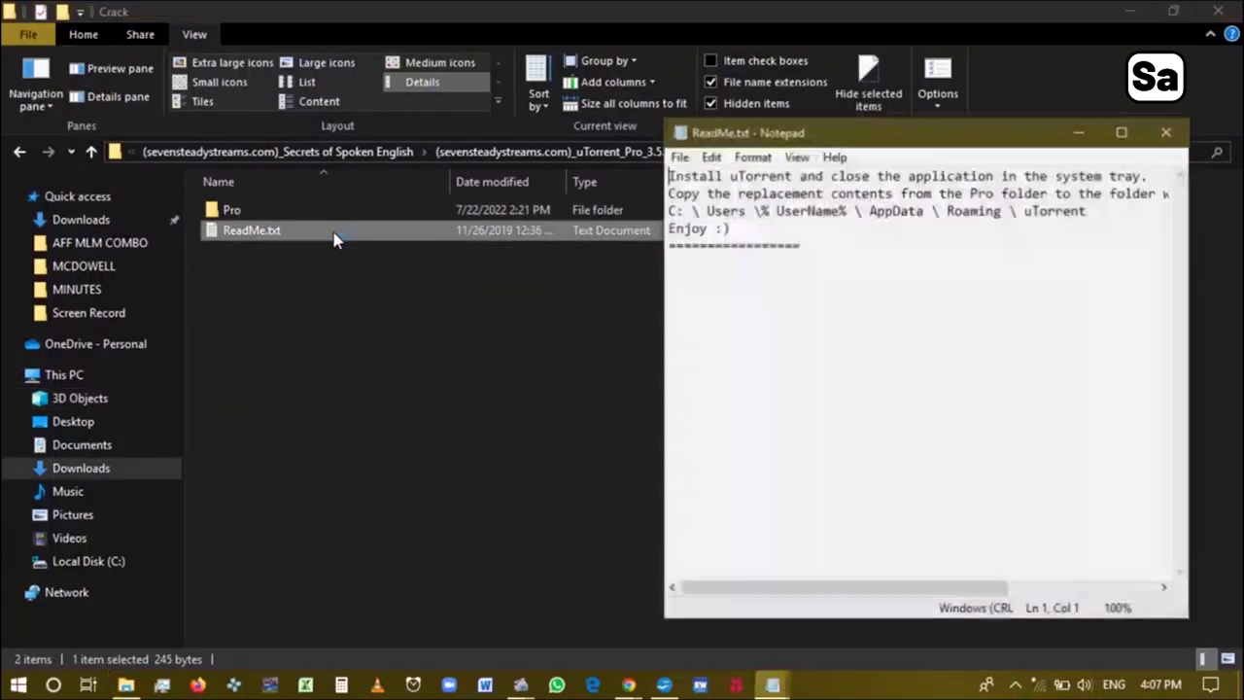
pyautogui.click(1122, 132)
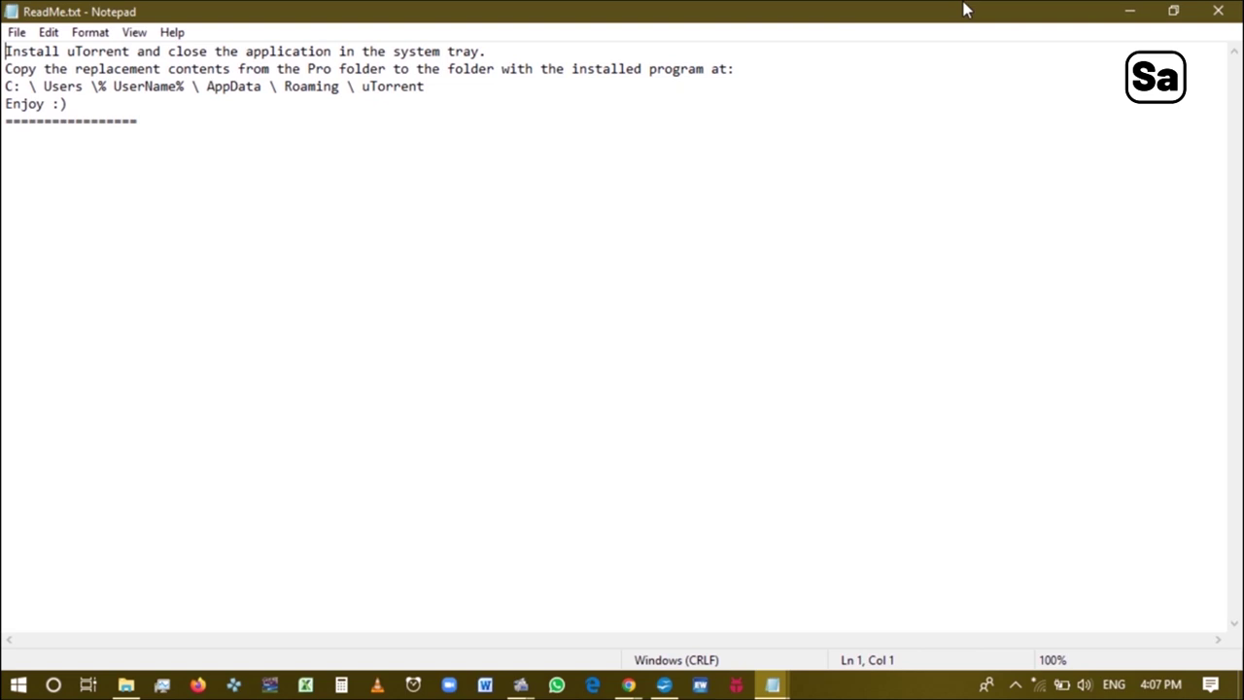
# Step: Close the ReadMe and copy player, VirusGuard, msimg32.dll, settings.dat and uTorrent.ini from Pro
pyautogui.click(1218, 10)
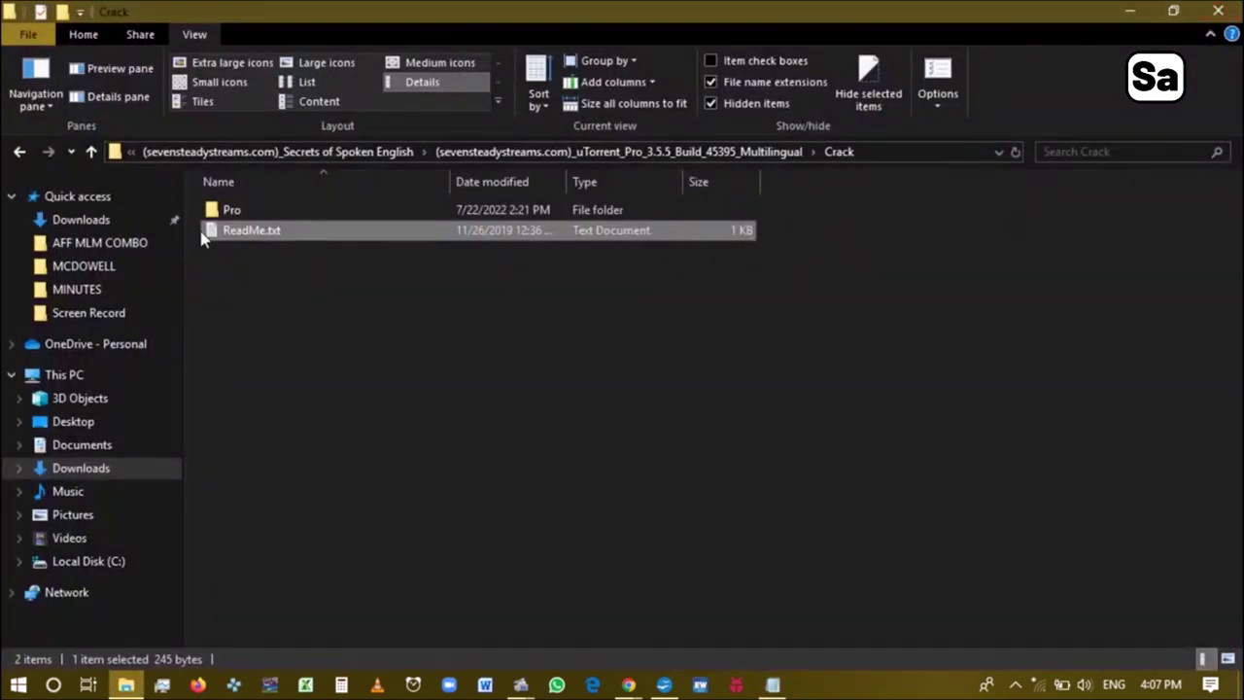
pyautogui.doubleClick(235, 213)
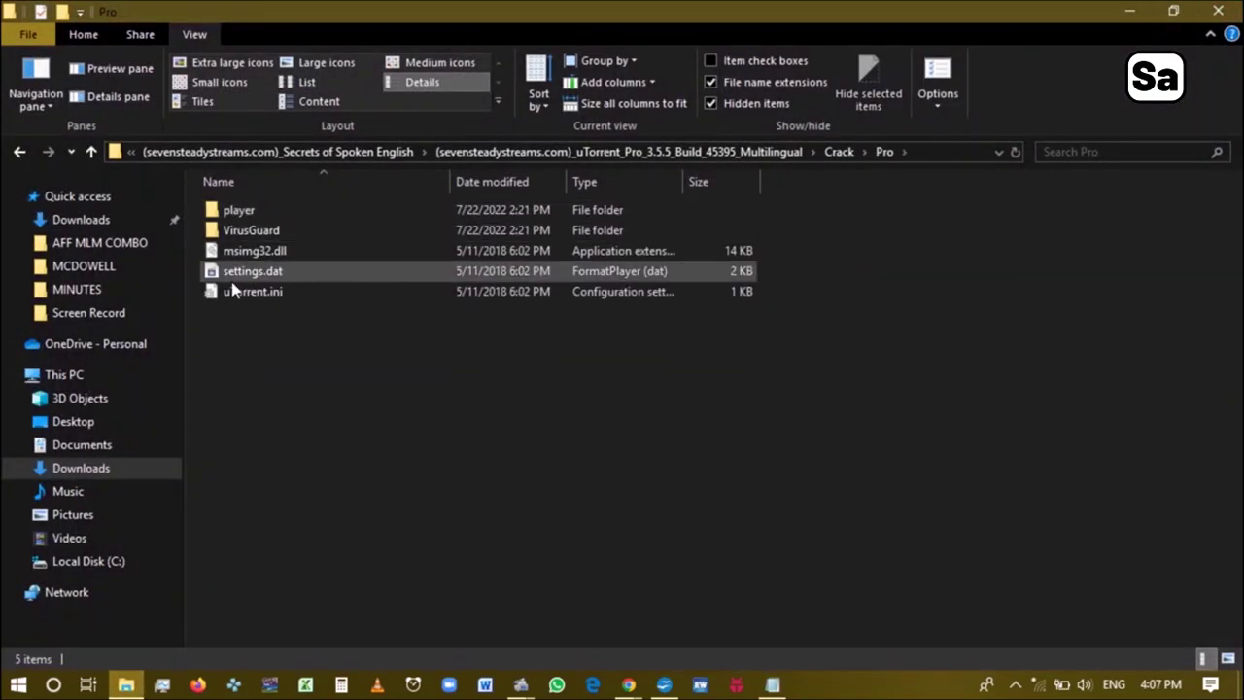
pyautogui.moveTo(244, 348); pyautogui.dragTo(239, 203)
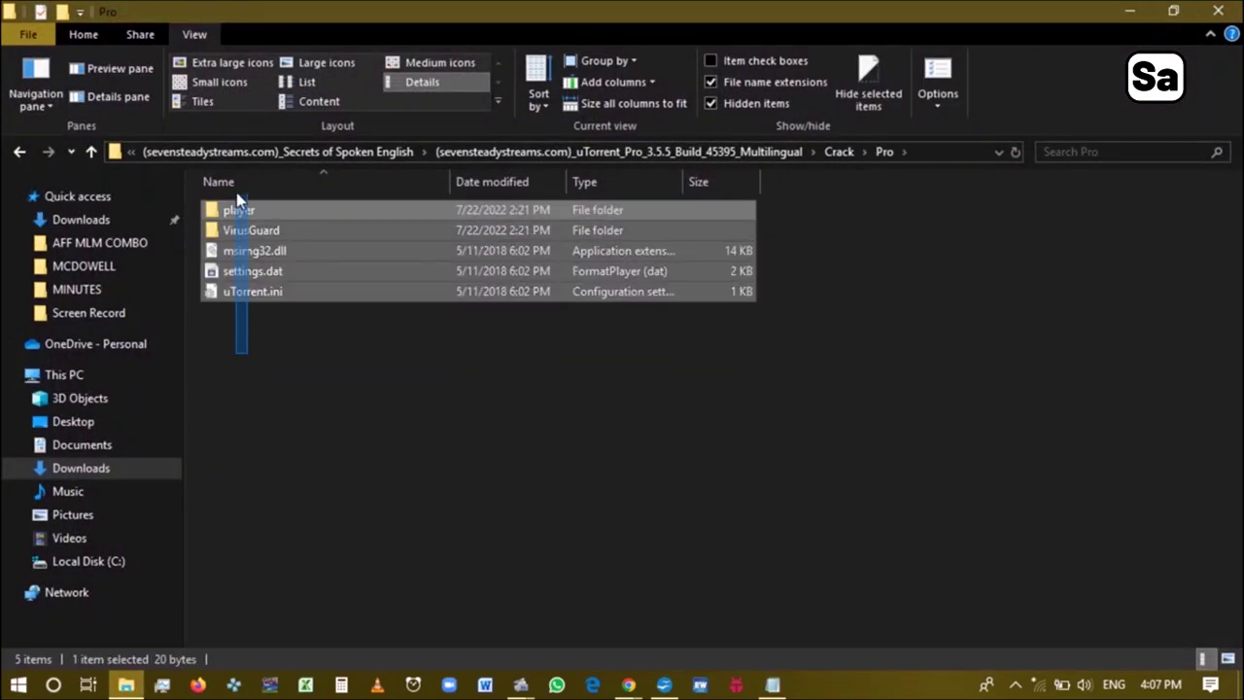
pyautogui.rightClick(253, 251)
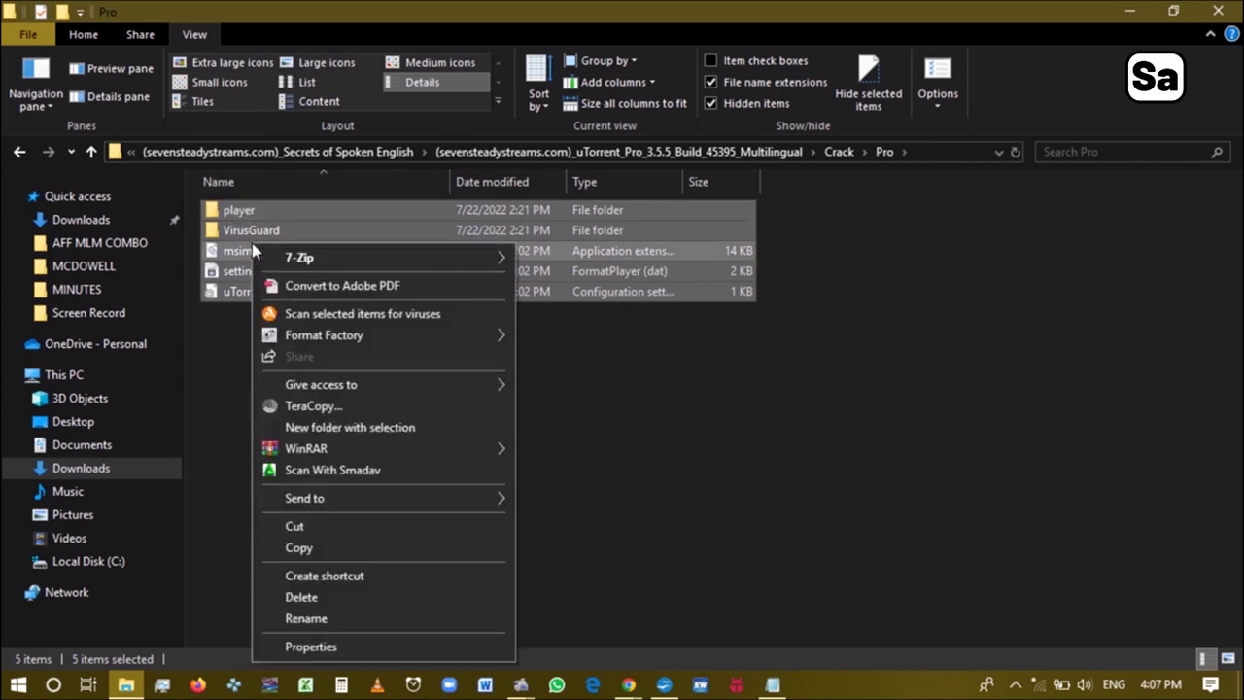
pyautogui.click(373, 549)
pyautogui.click(315, 438)
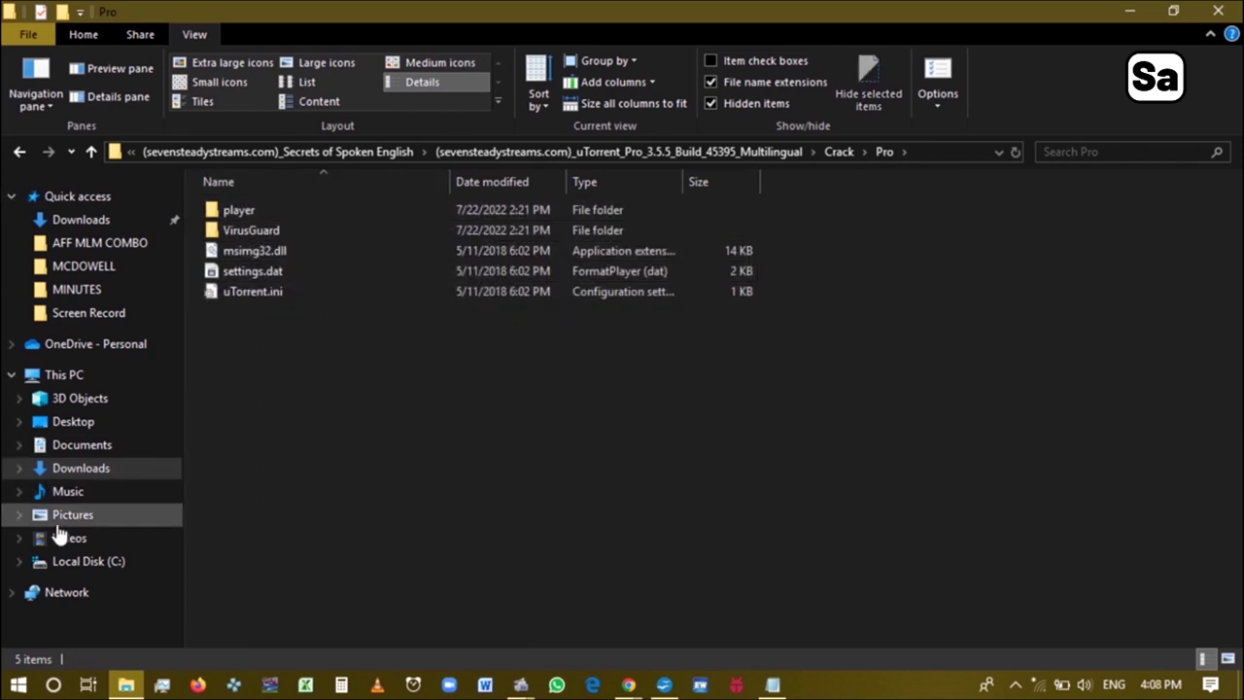
# Step: Show hidden items and navigate to C:\Users\USER\AppData\Roaming\uTorrent
pyautogui.click(44, 565)
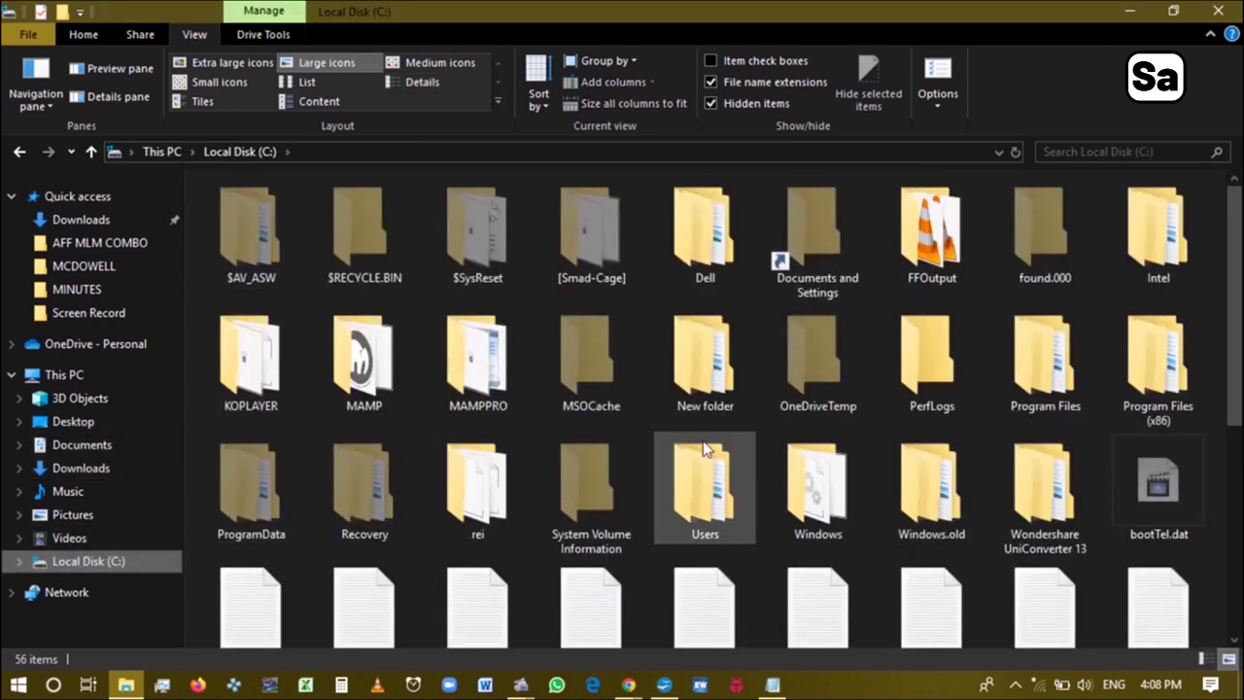
pyautogui.doubleClick(705, 449)
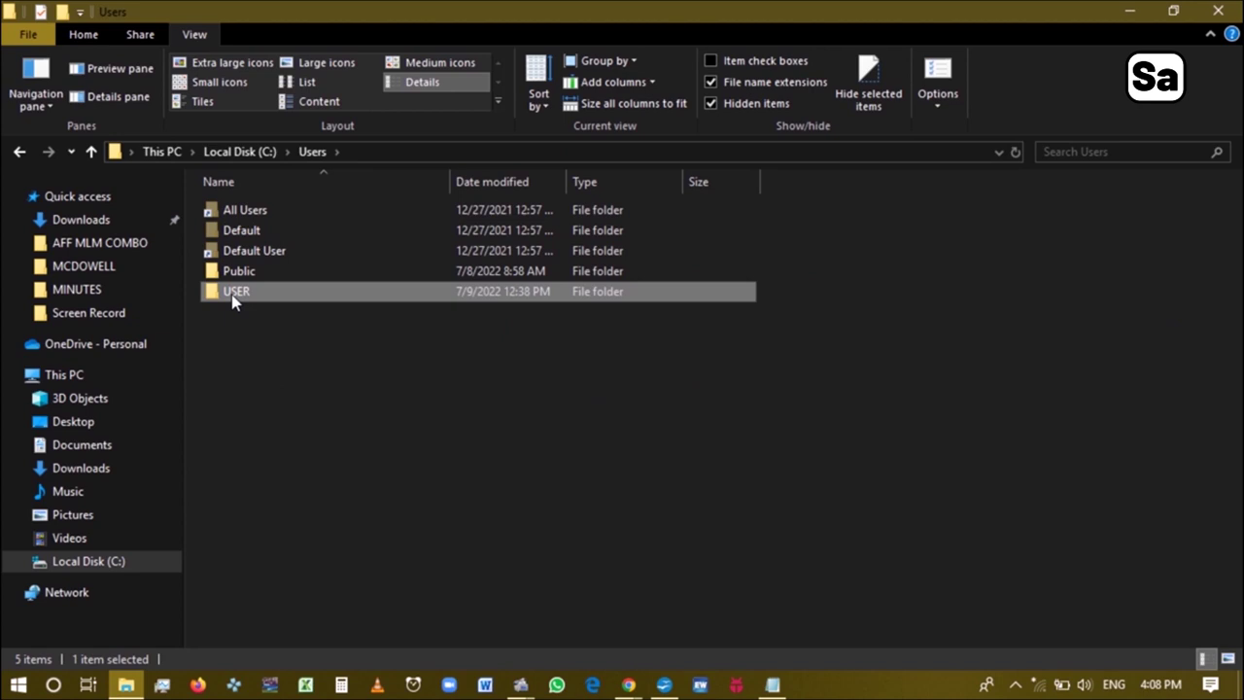
pyautogui.doubleClick(234, 293)
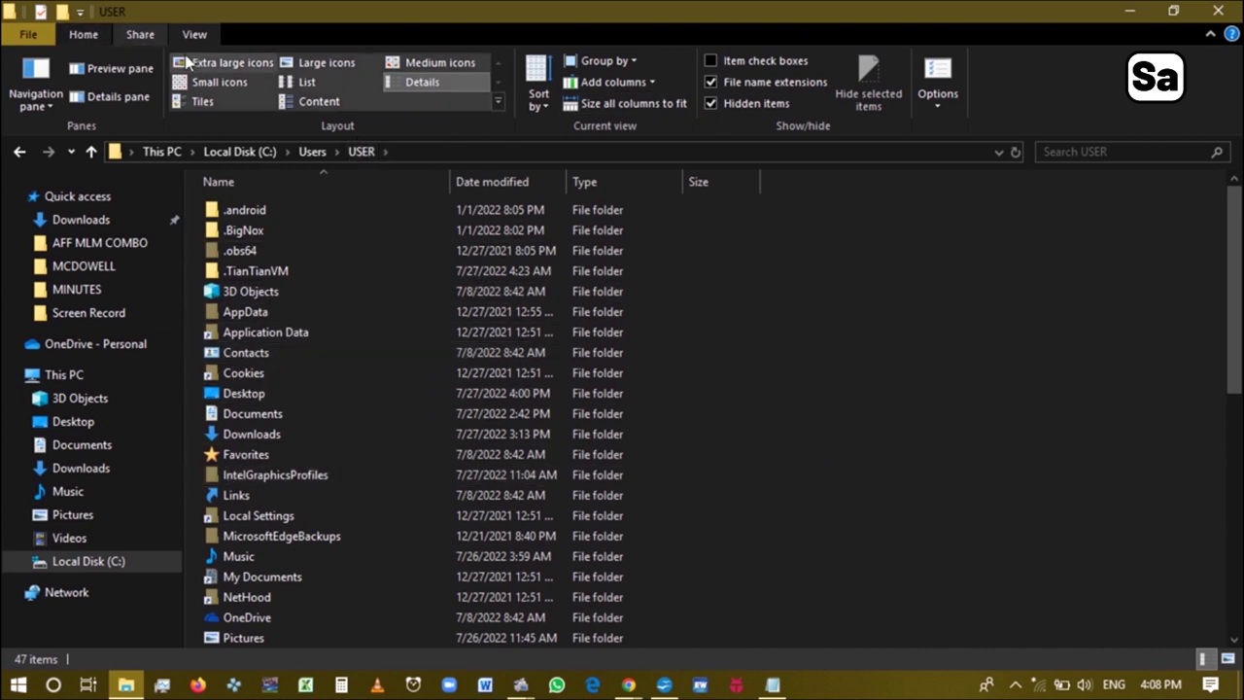
pyautogui.click(734, 107)
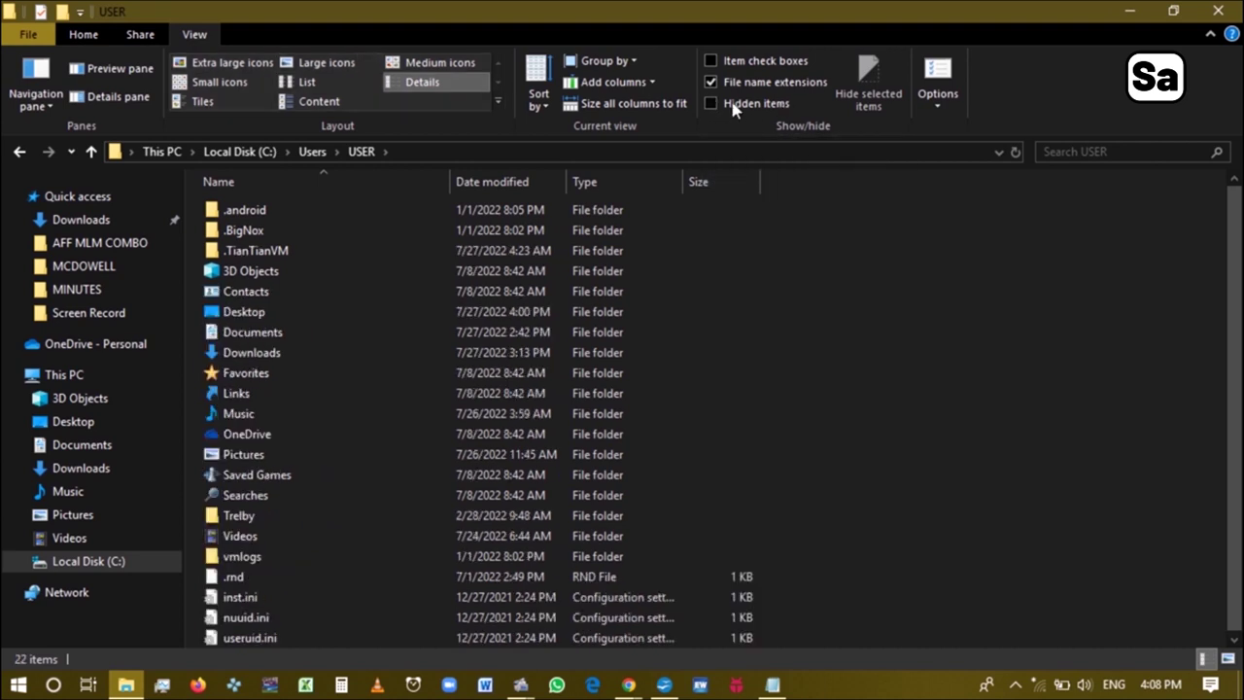
pyautogui.click(733, 106)
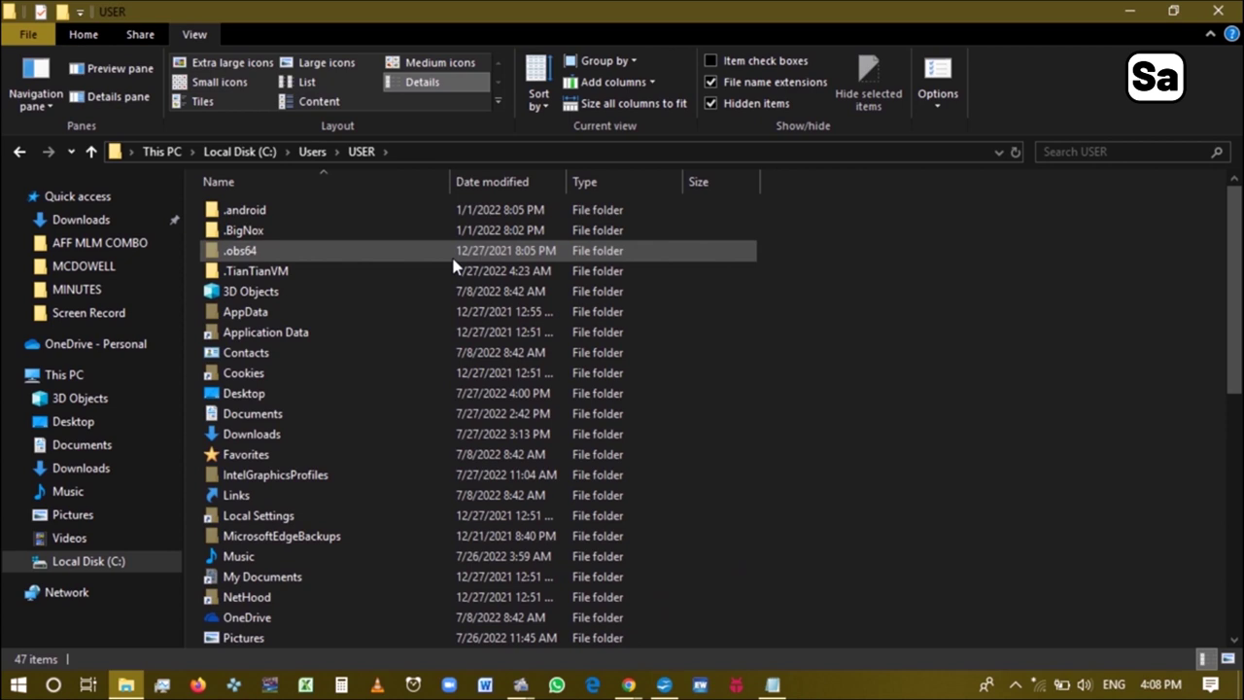
pyautogui.doubleClick(245, 311)
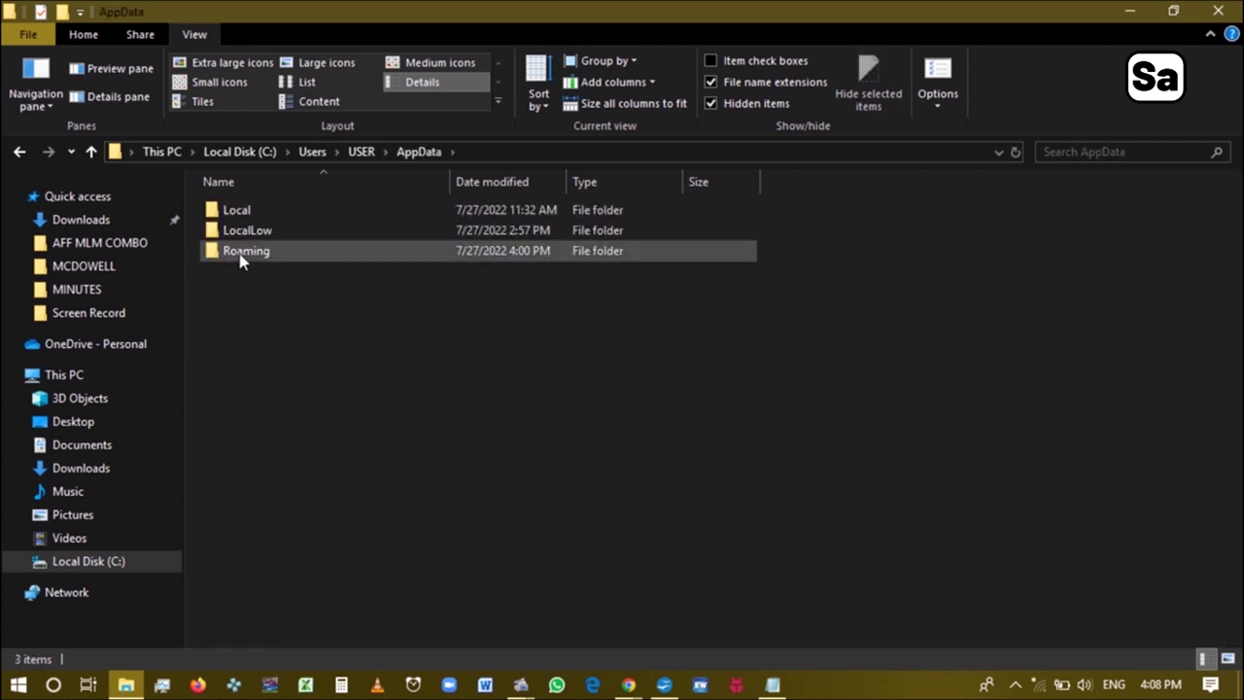
pyautogui.doubleClick(243, 254)
pyautogui.scroll(-3, 276, 389)
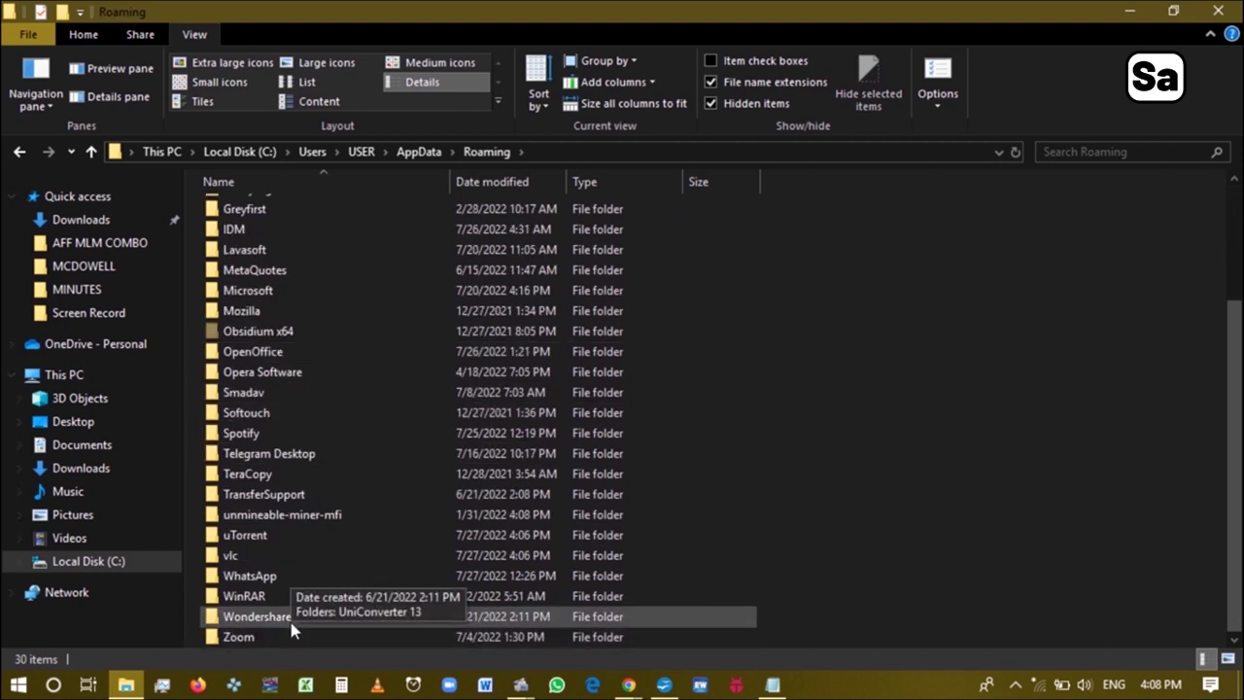
pyautogui.click(245, 536)
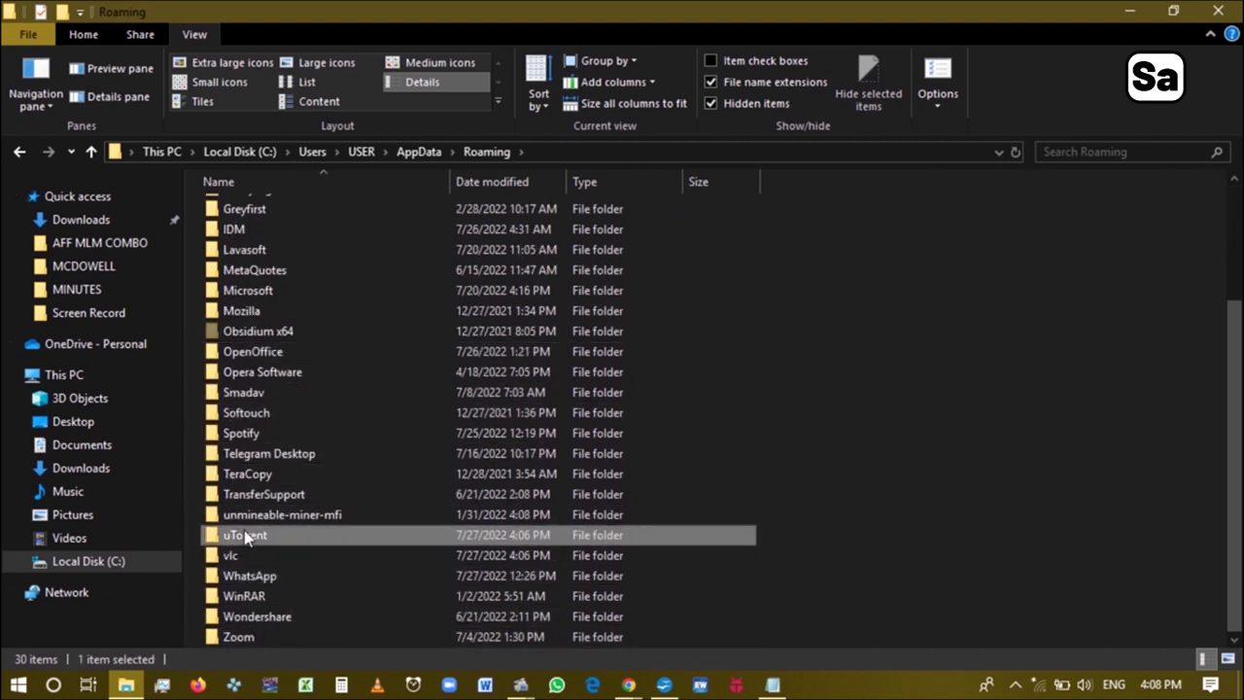
pyautogui.doubleClick(246, 537)
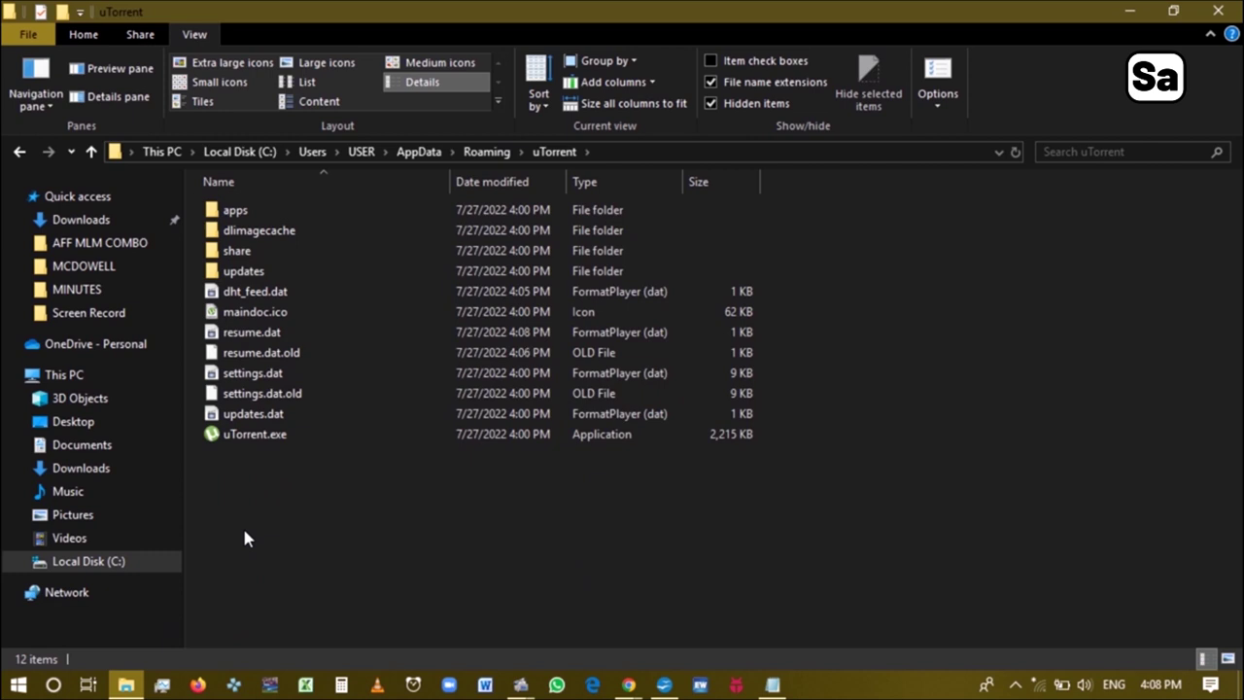
# Step: Paste the Pro files using Explorer's copy, replacing the existing settings.dat
pyautogui.rightClick(246, 539)
pyautogui.moveTo(291, 246)
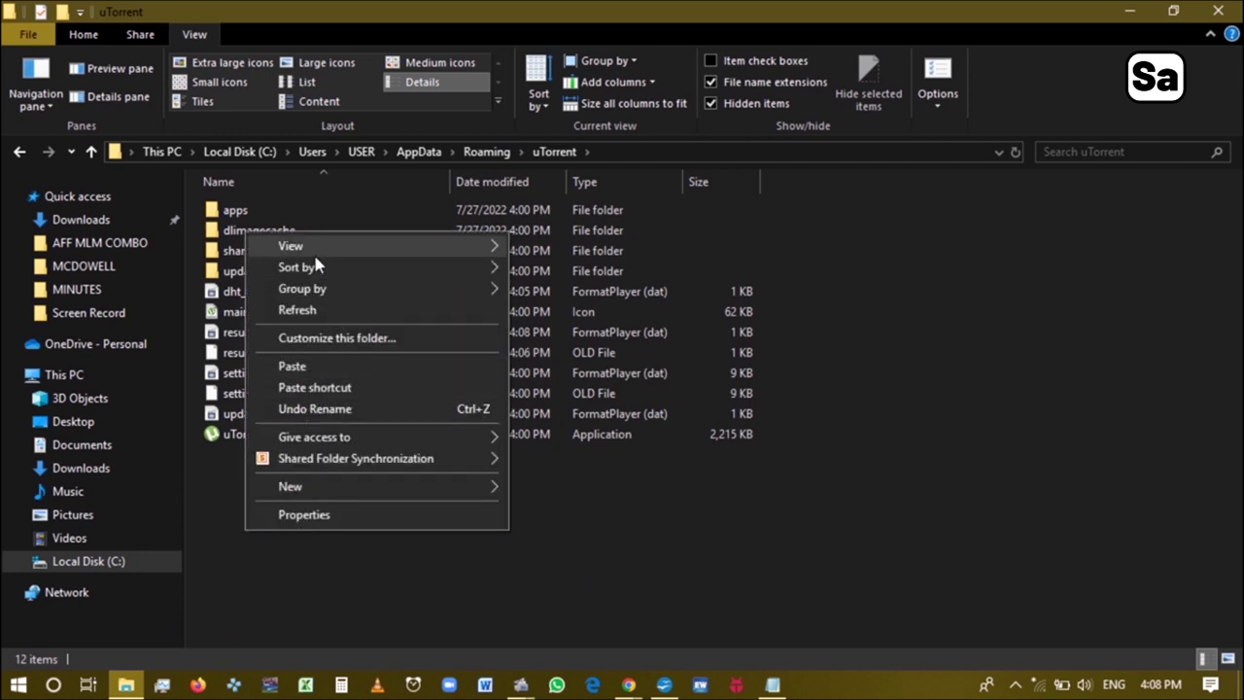
pyautogui.click(346, 368)
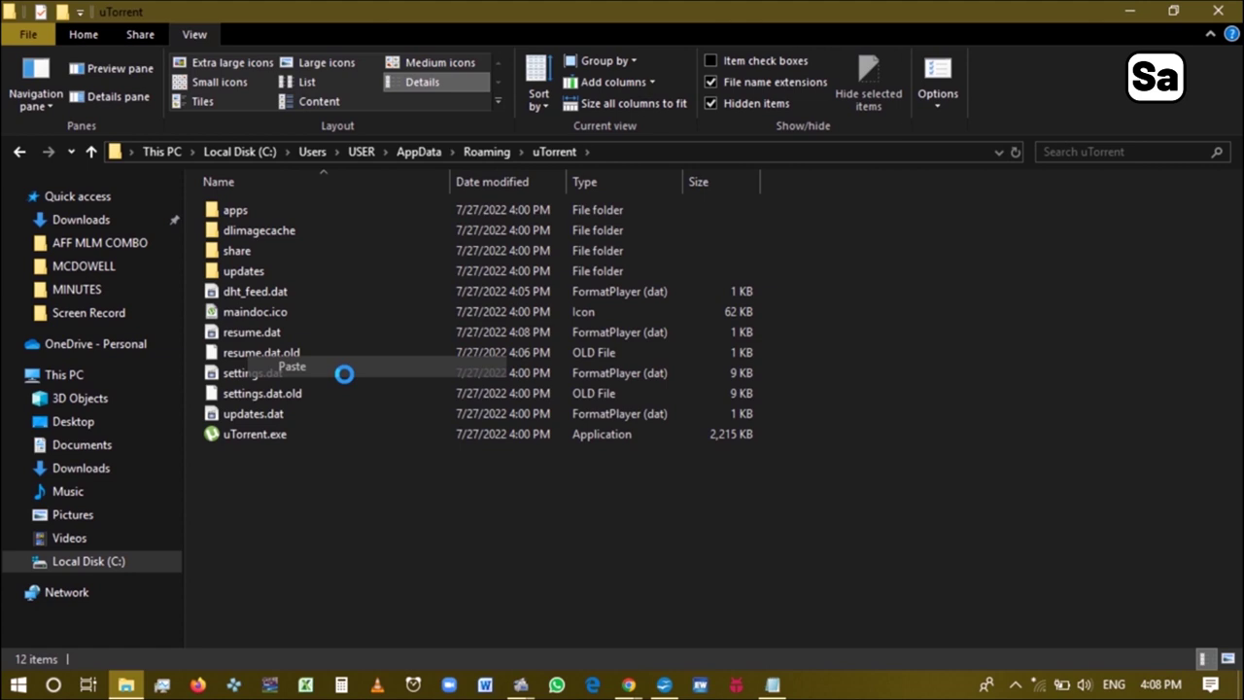
pyautogui.click(424, 482)
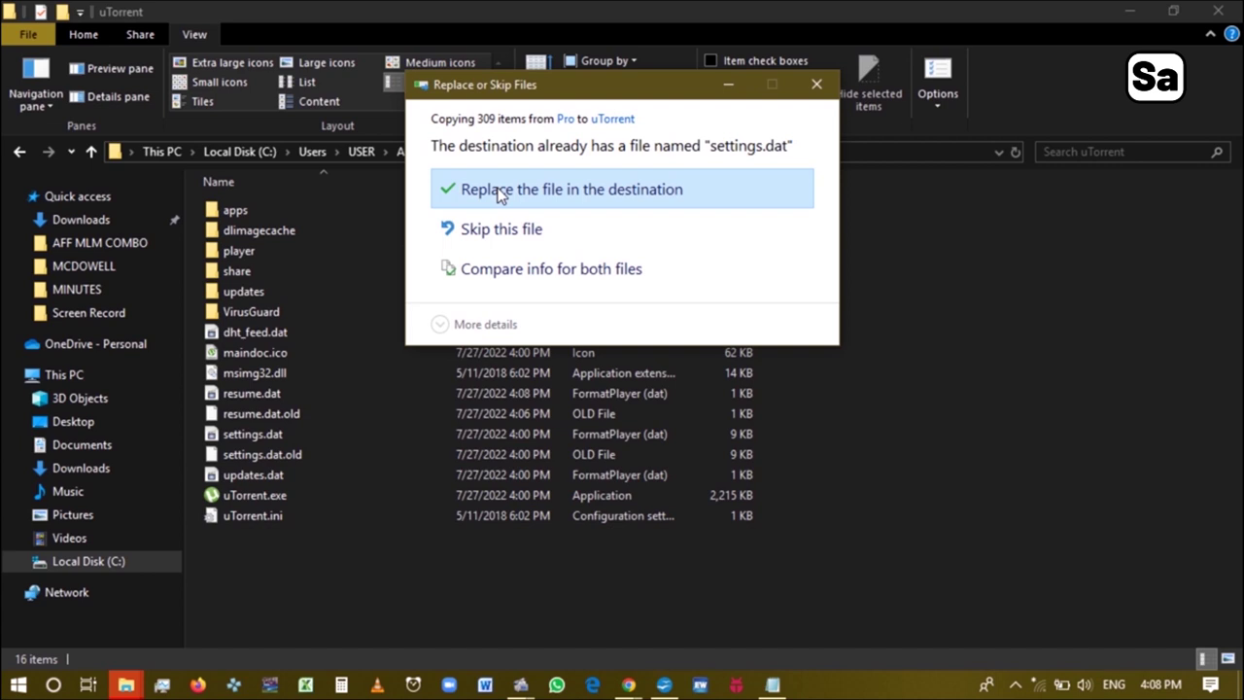
pyautogui.click(499, 191)
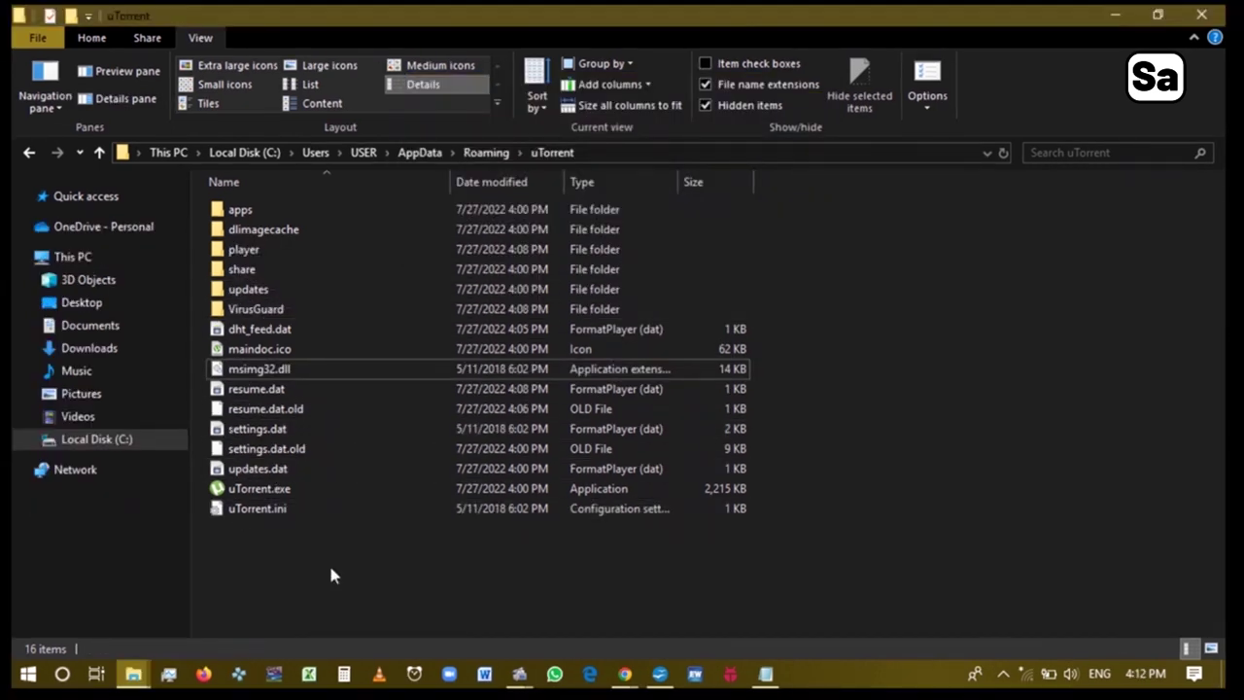
# Step: Launch µTorrent from the desktop and verify About shows µTorrentPro 3.5.5 build 45395
pyautogui.click(1116, 14)
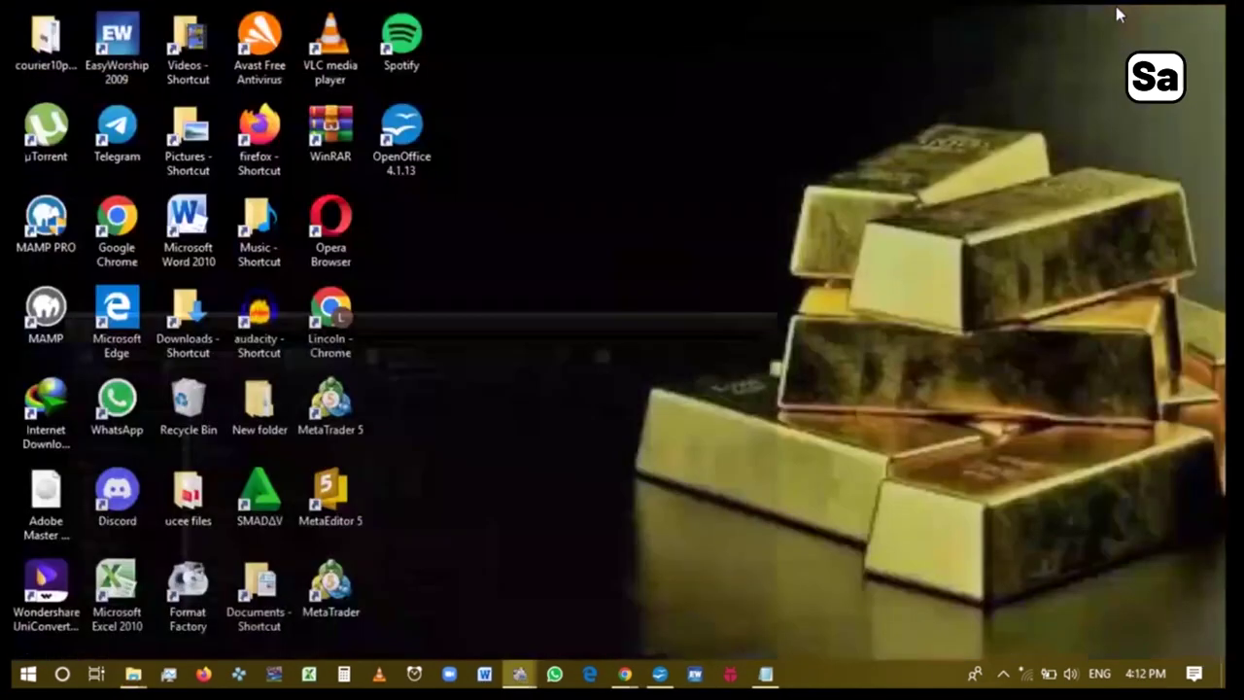
pyautogui.click(53, 140)
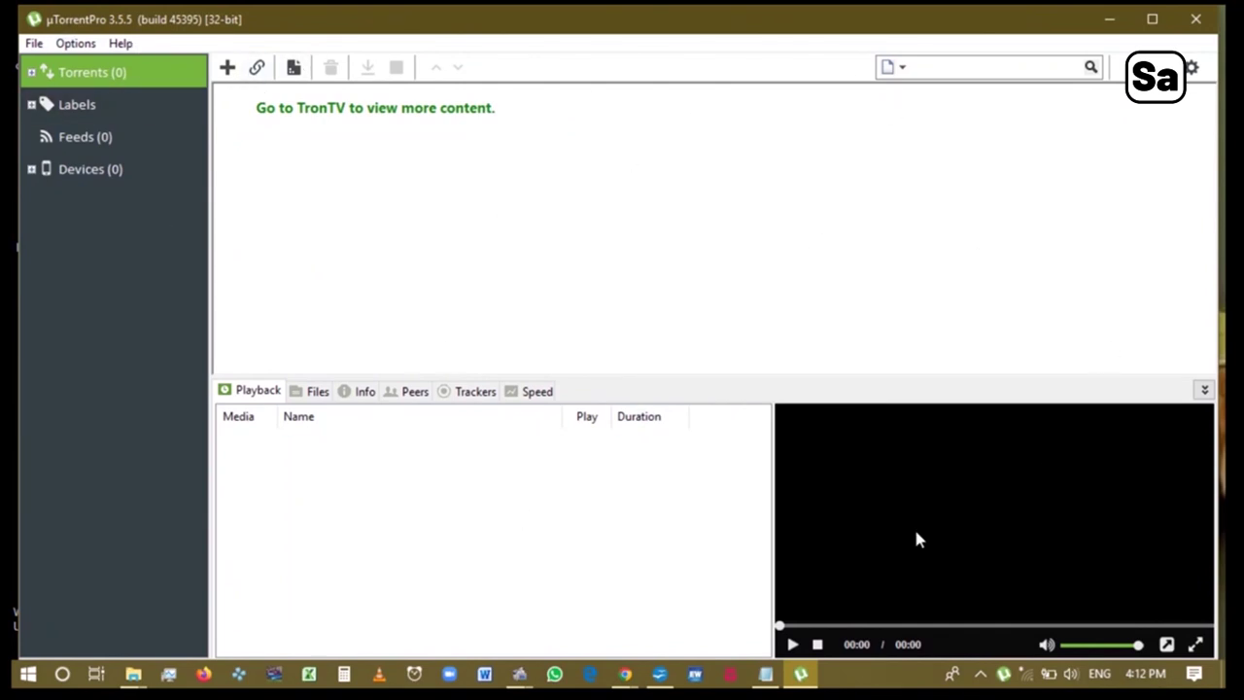
pyautogui.click(78, 43)
pyautogui.moveTo(120, 42)
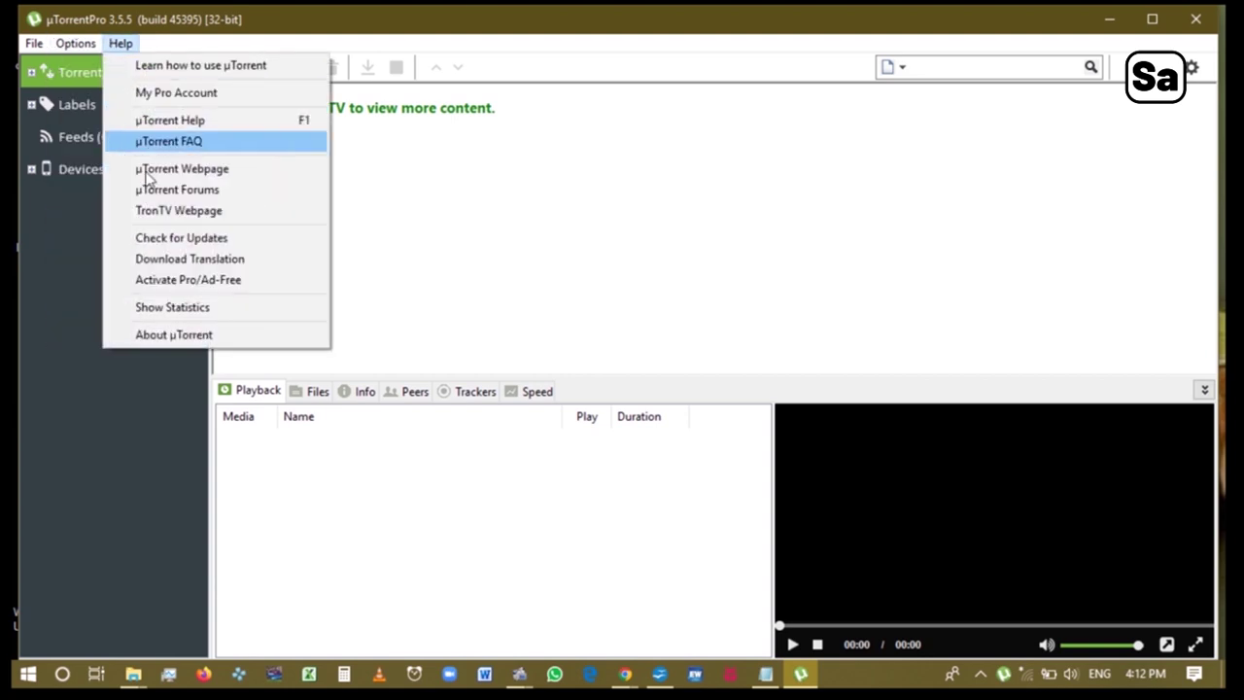
pyautogui.click(202, 334)
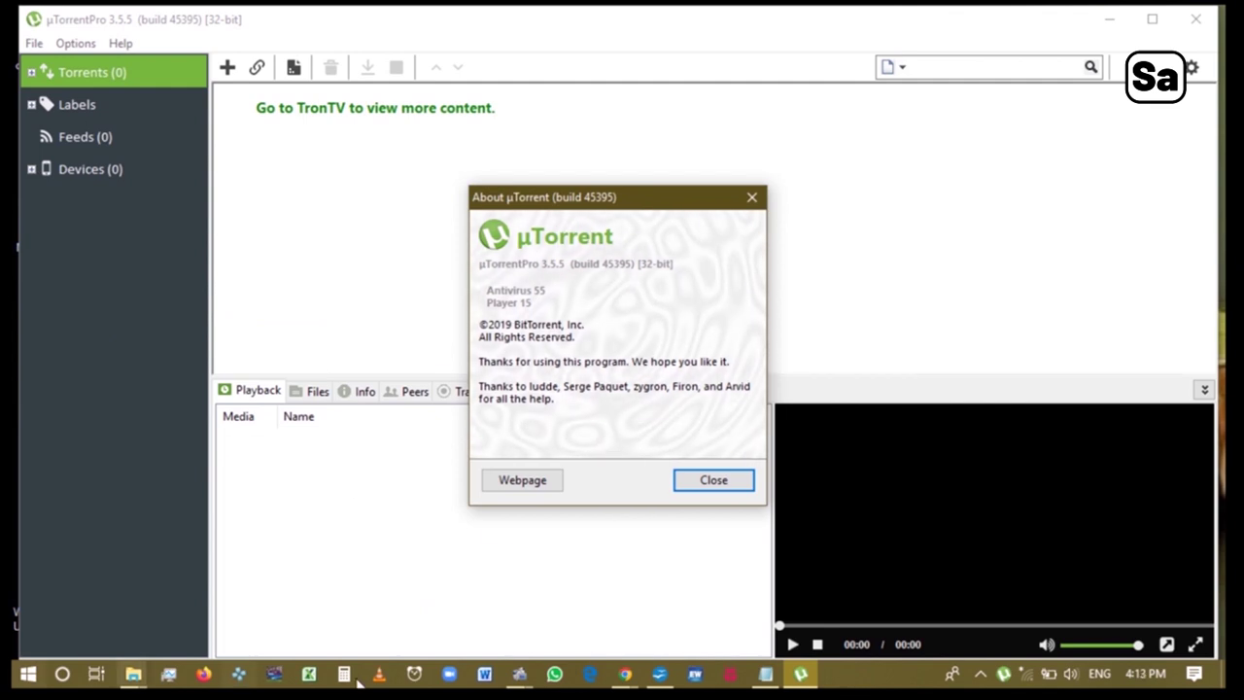
pyautogui.click(714, 481)
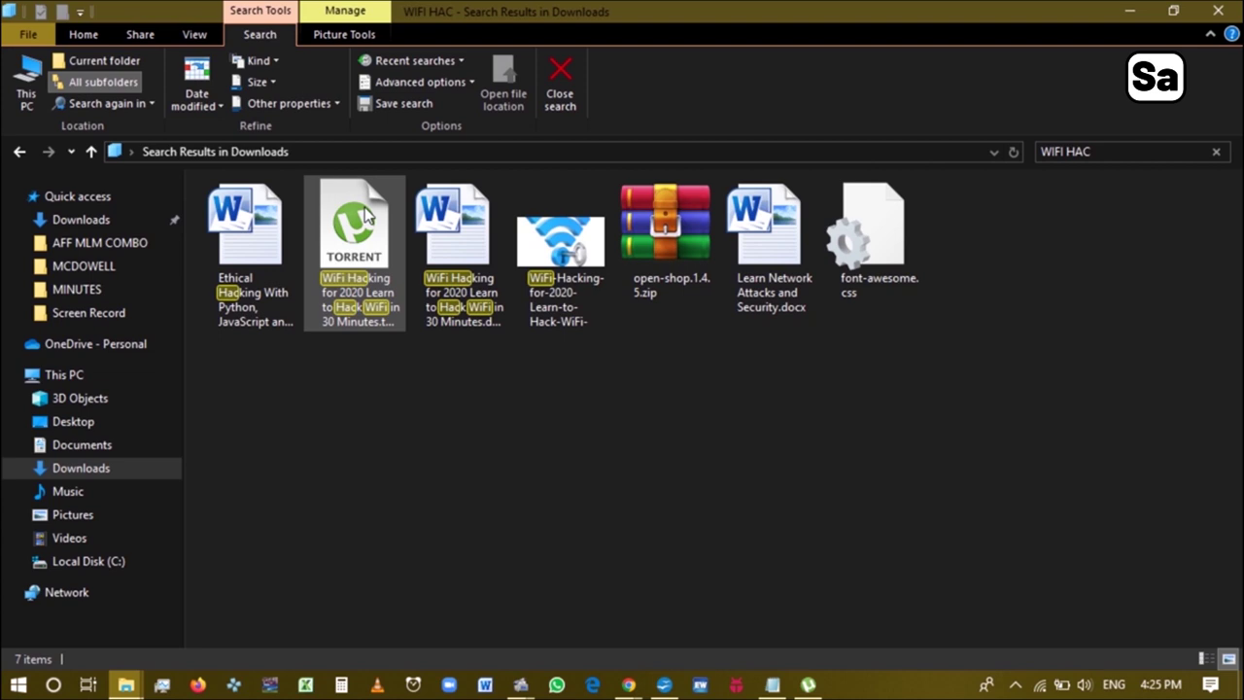
# Step: Open the WiFi Hacking .torrent from the WIFI HAC search results in µTorrentPro
pyautogui.click(361, 243)
pyautogui.rightClick(361, 243)
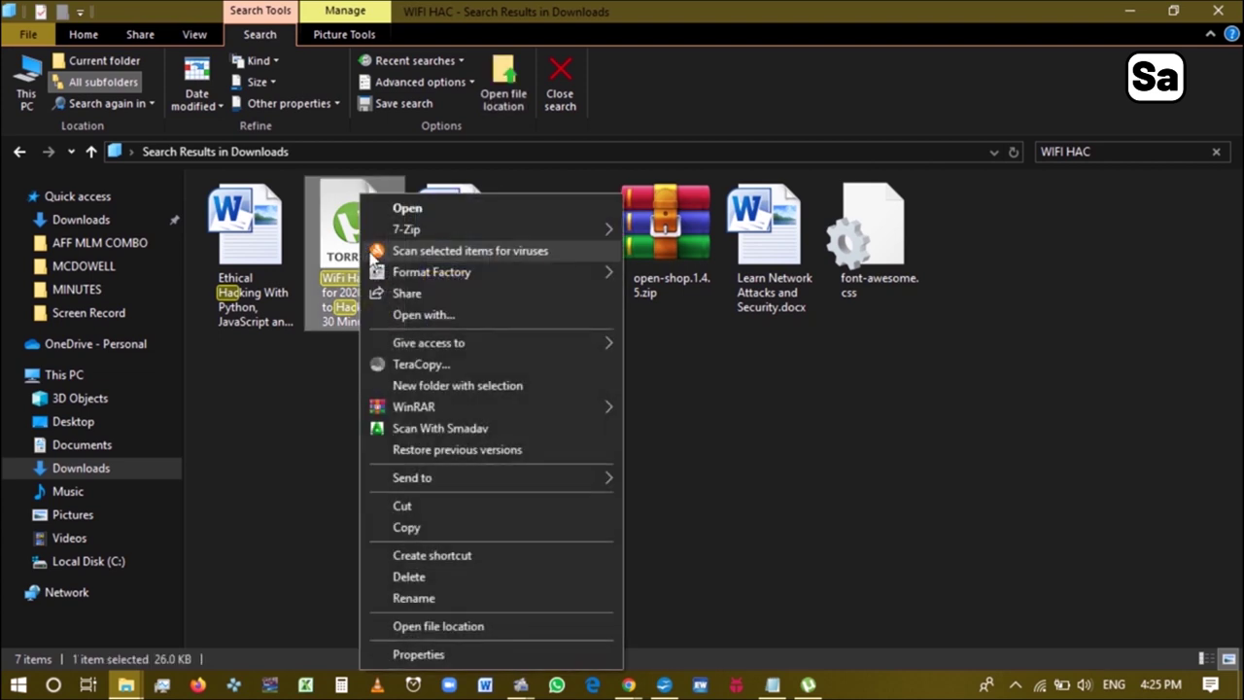
pyautogui.click(424, 206)
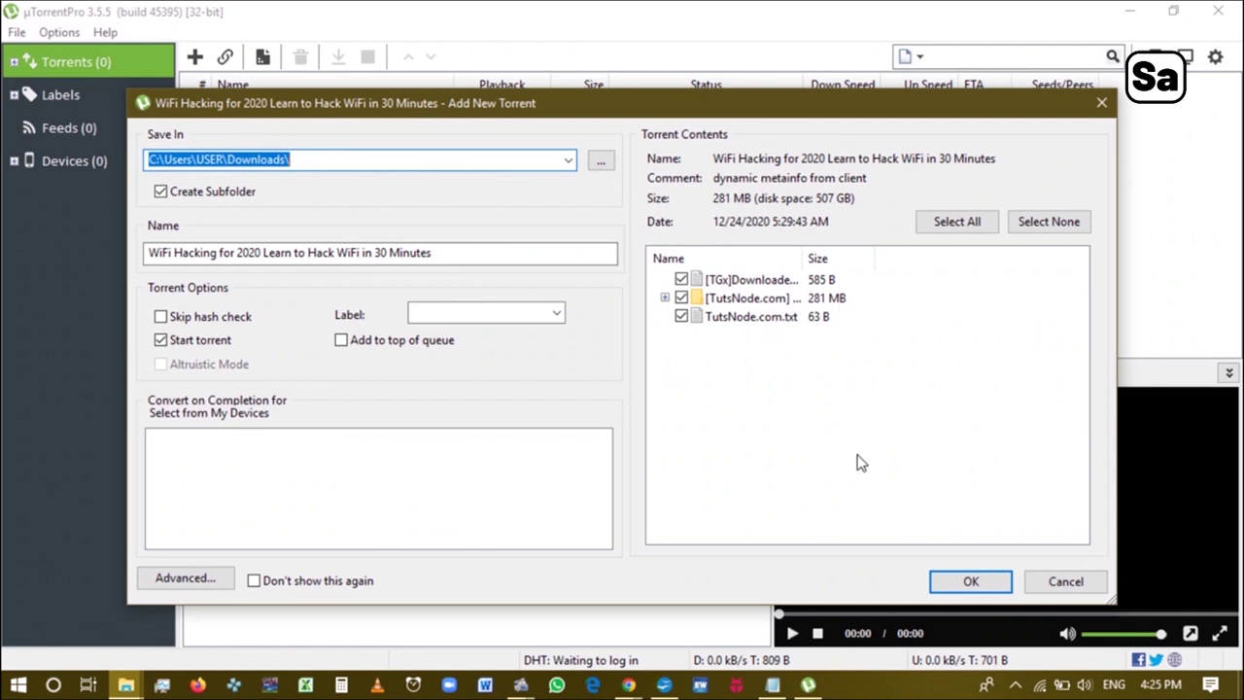
# Step: Start the WiFi Hacking for 2020 torrent, let it finish to Seeding, then minimize µTorrent
pyautogui.click(969, 583)
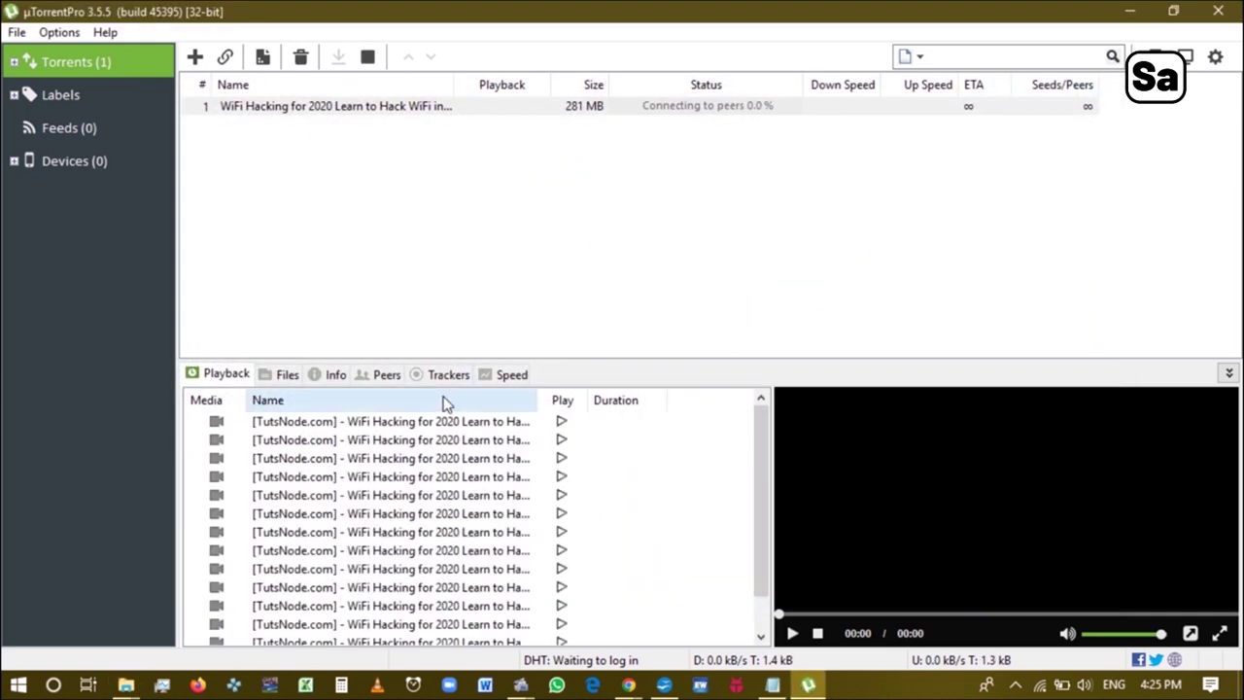
pyautogui.scroll(-1, 602, 445)
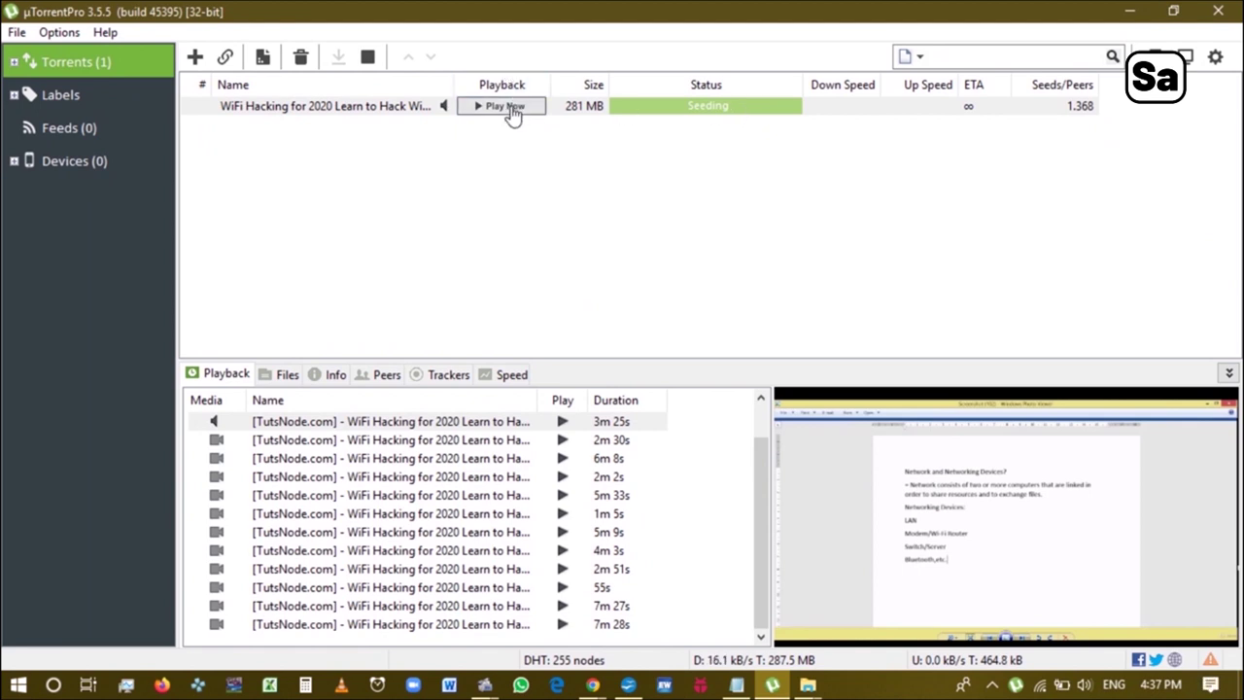
pyautogui.click(1124, 10)
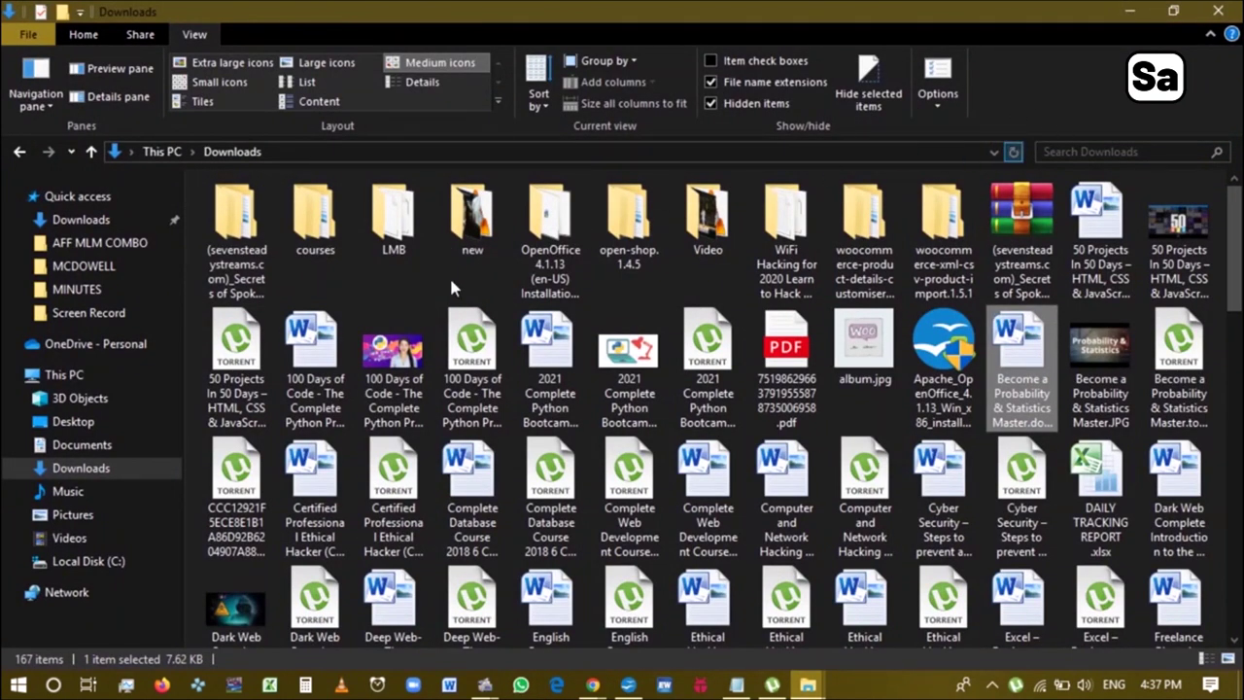
# Step: Browse WiFi Hacking > [TutsNode.com] > 01 Introduction and play 001 Introduction.mp4
pyautogui.click(799, 224)
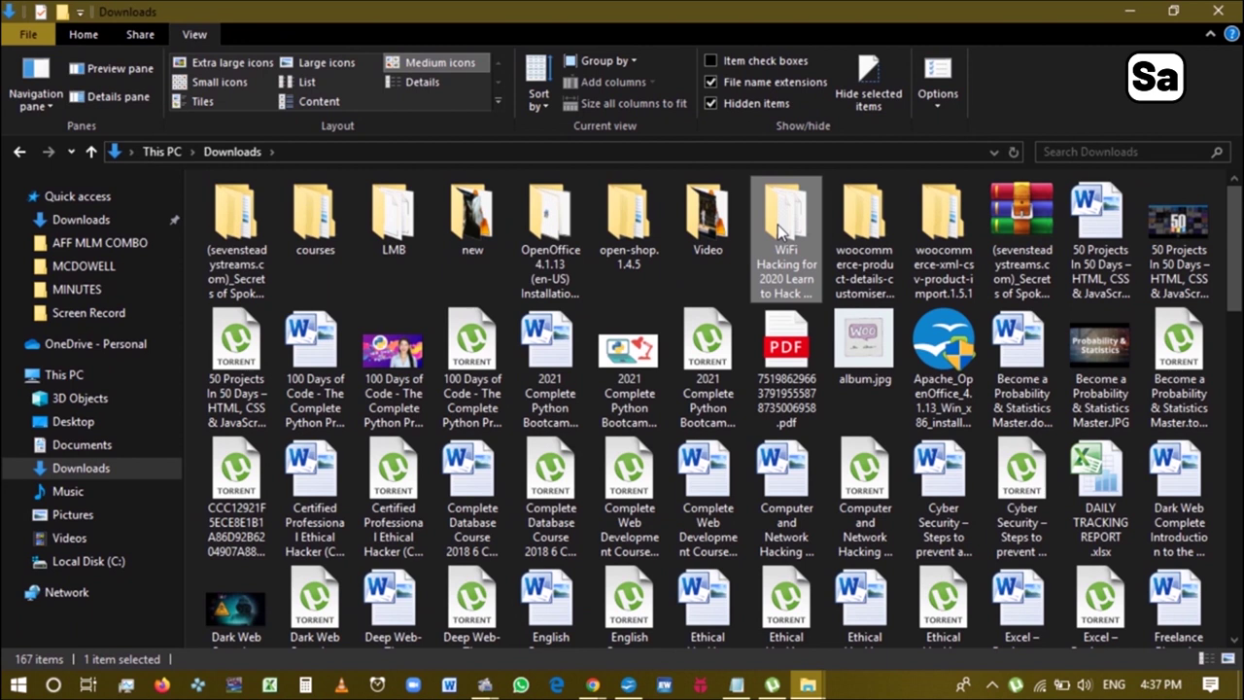
pyautogui.doubleClick(778, 231)
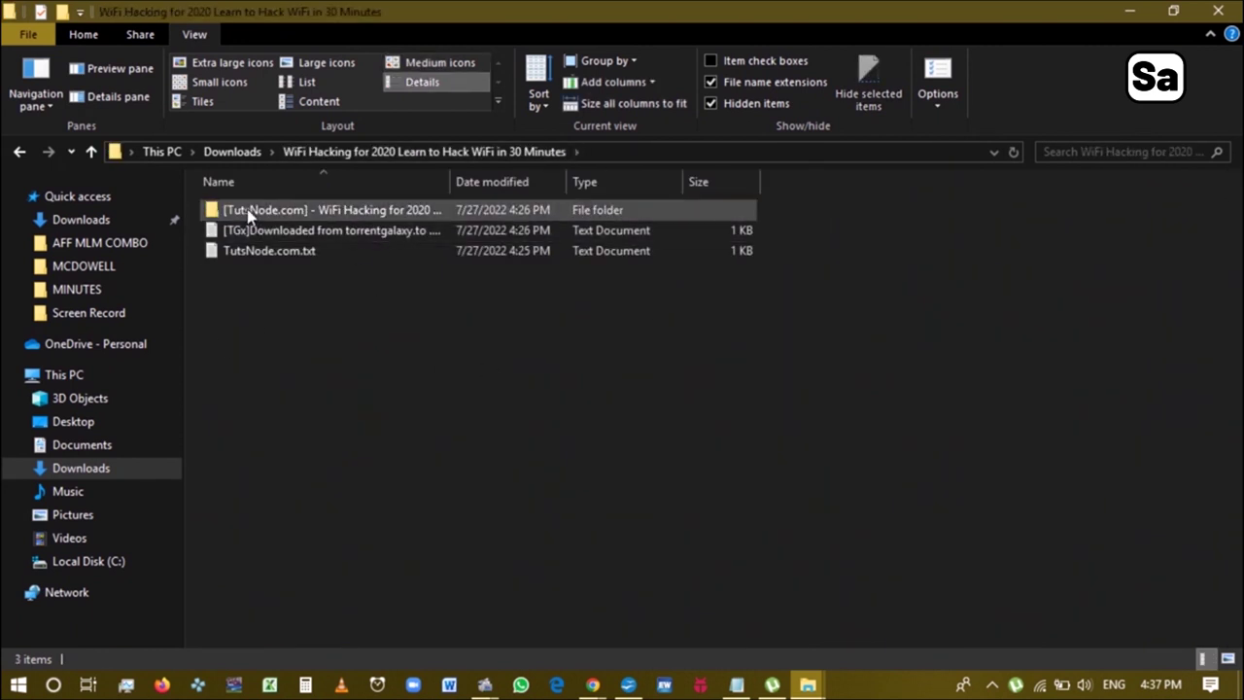
pyautogui.doubleClick(301, 212)
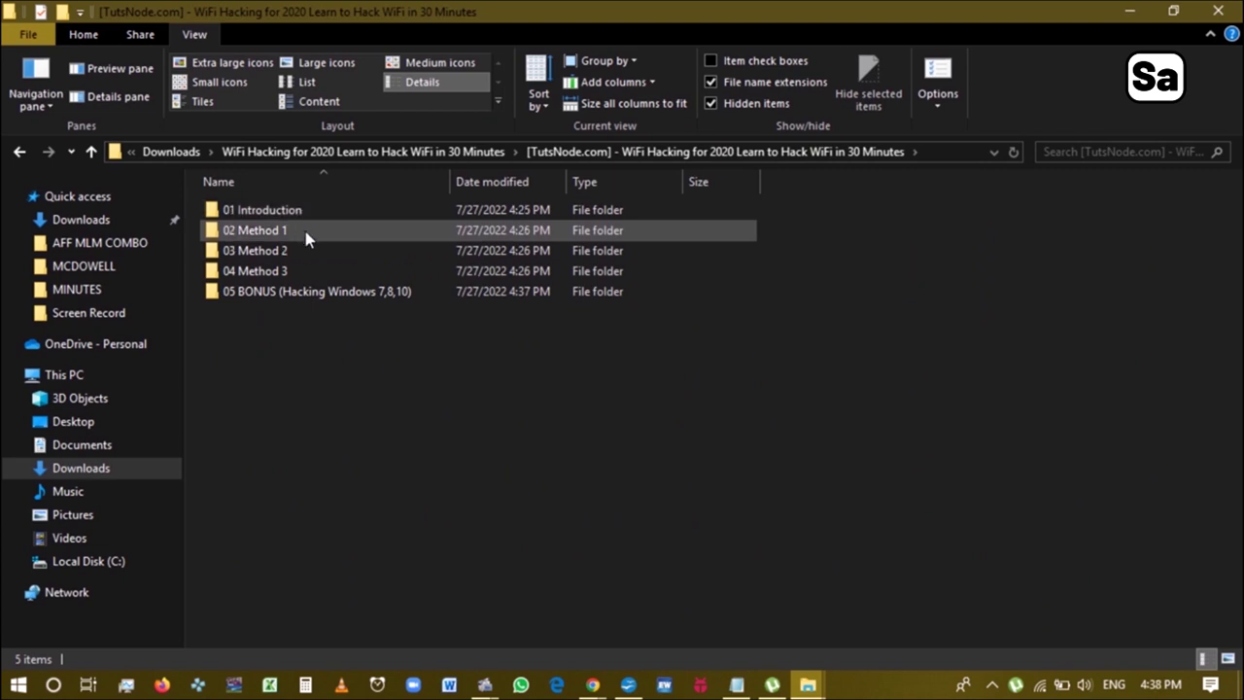
pyautogui.doubleClick(322, 206)
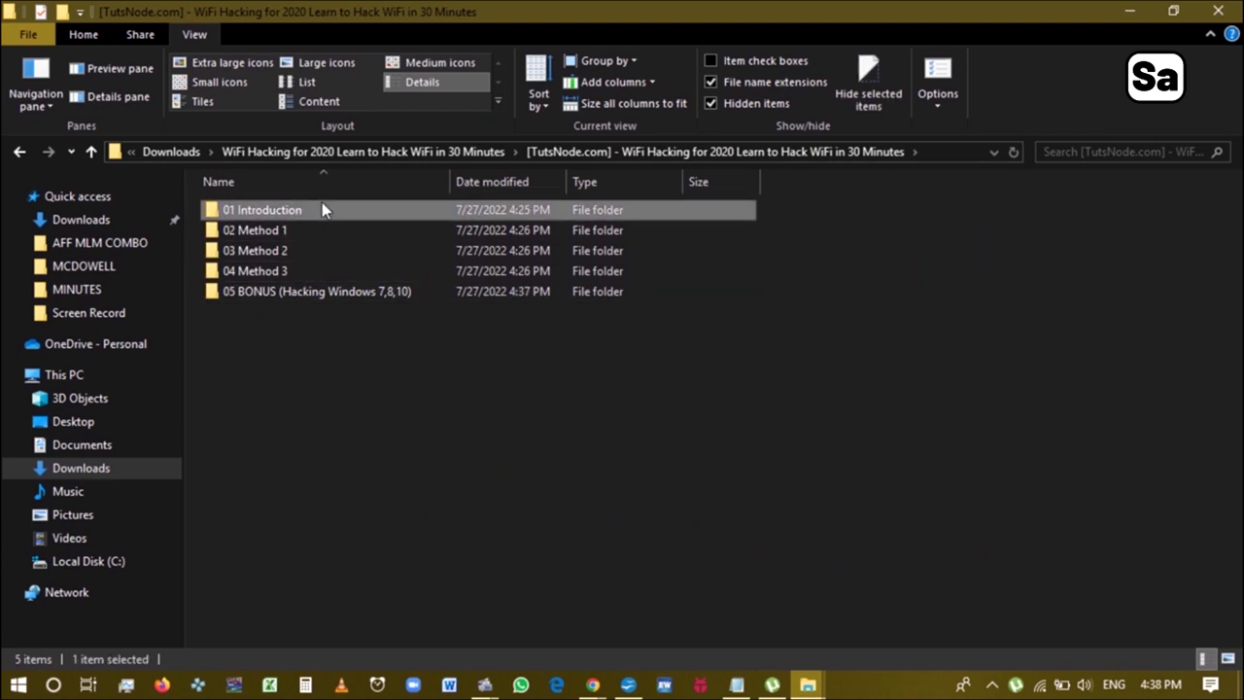
pyautogui.doubleClick(282, 222)
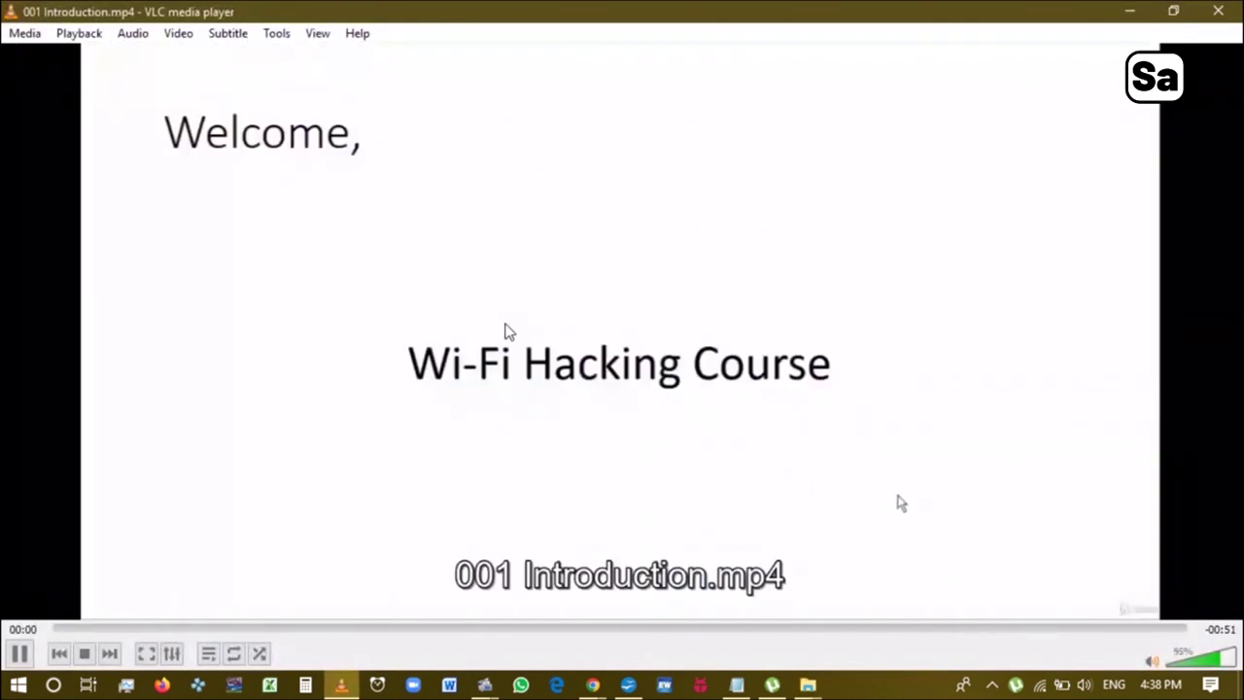
# Step: Switch the 001 Introduction video in VLC to fullscreen playback
pyautogui.doubleClick(503, 327)
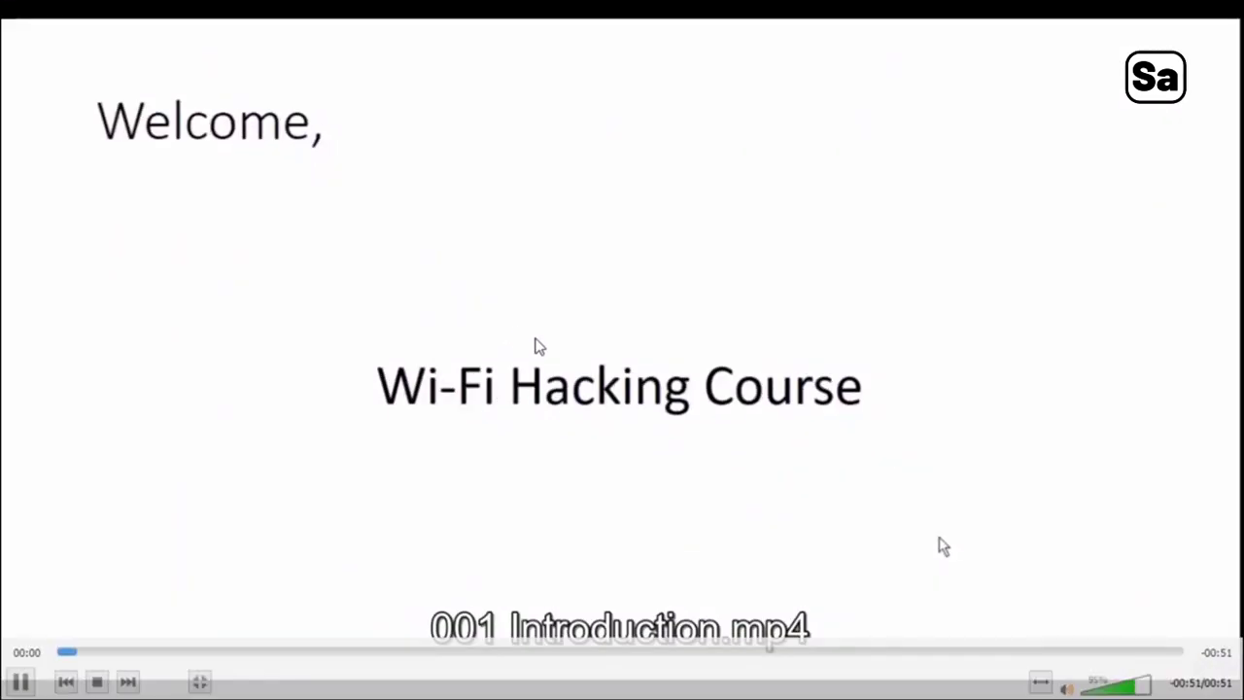